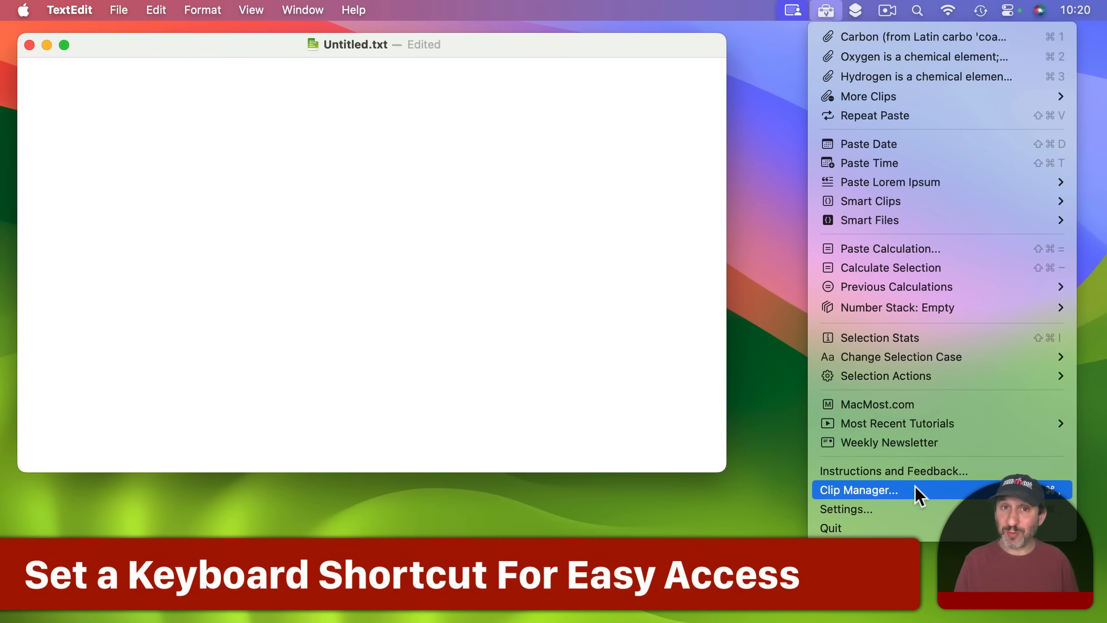
# - Set Global Keyboard Shortcut 2 to ⇧⌘C for the Clip Manager action and save the ClipTools settings
pyautogui.click(878, 502)
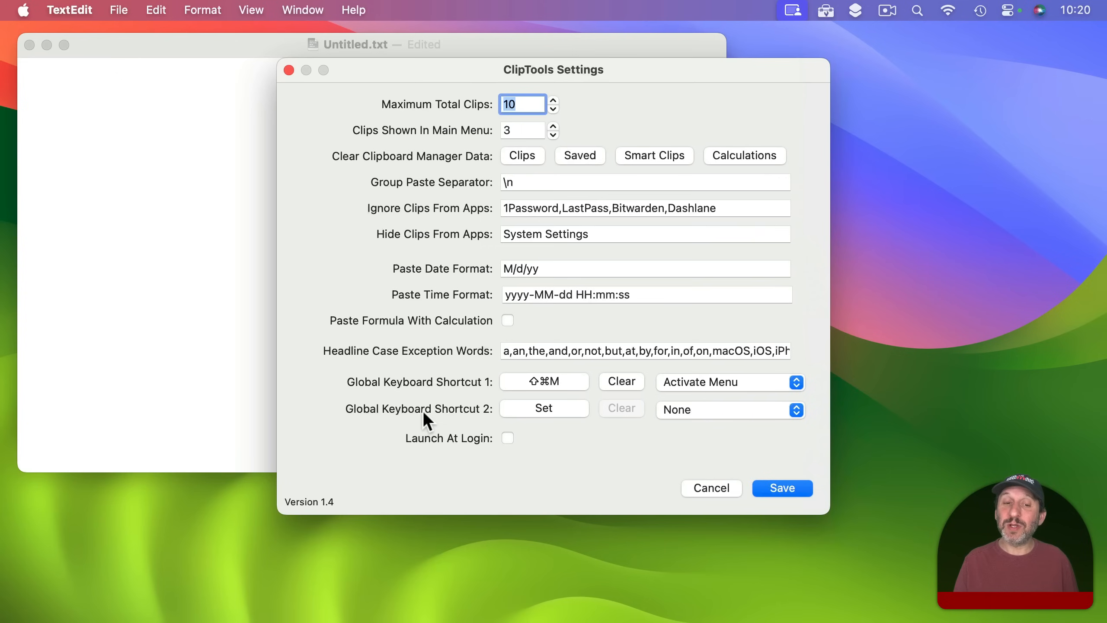
pyautogui.click(549, 409)
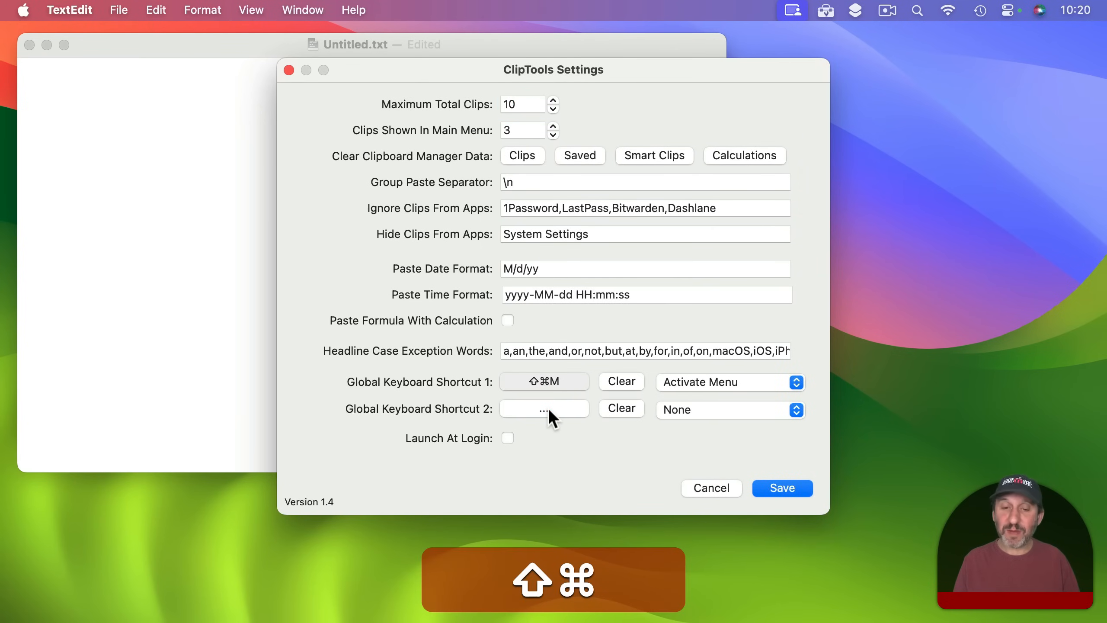
pyautogui.press('shift+super+c')
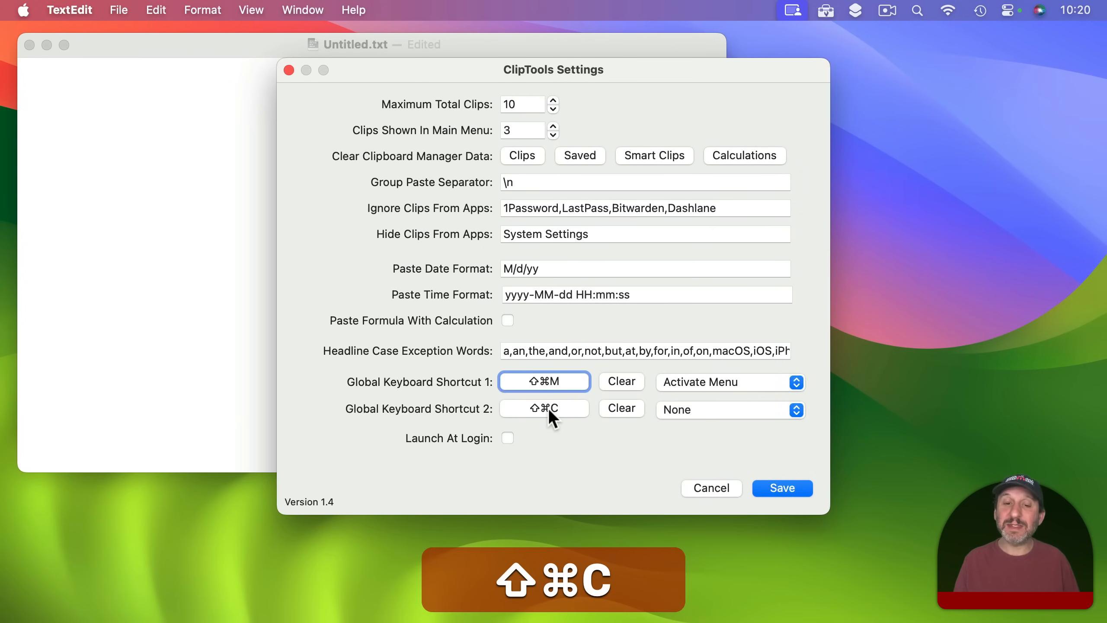
pyautogui.click(721, 409)
pyautogui.scroll(2, 718, 331)
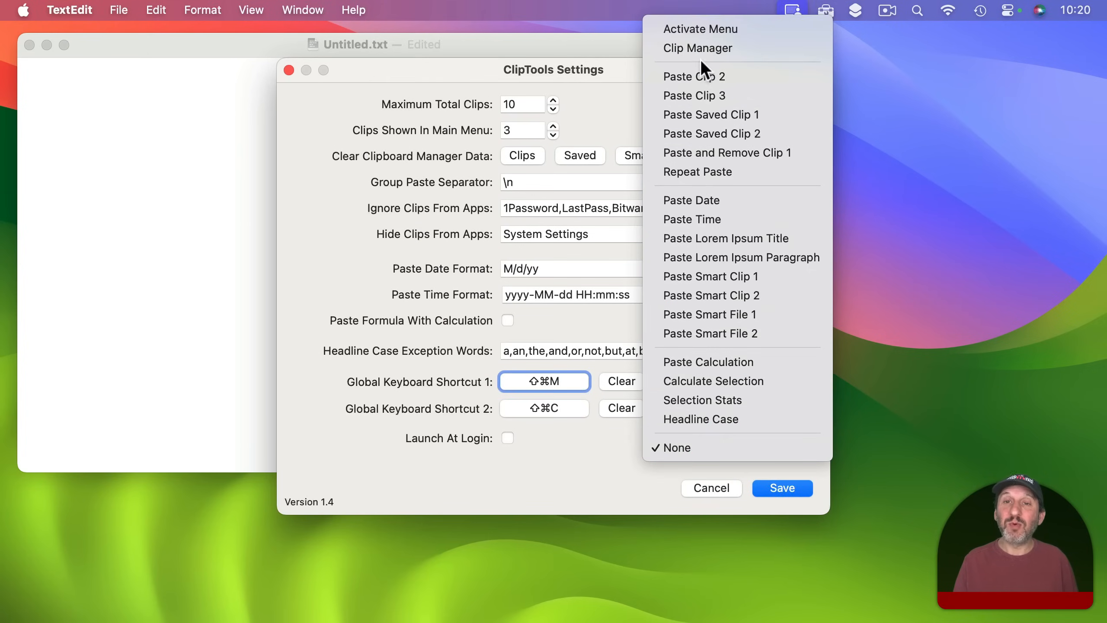
pyautogui.click(699, 45)
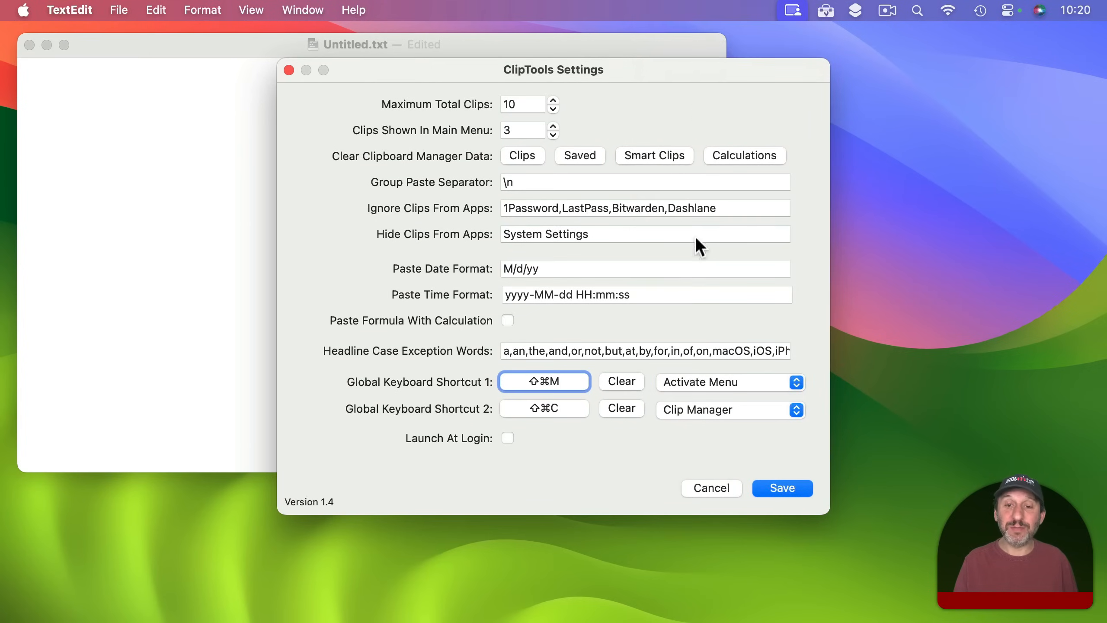
pyautogui.click(782, 488)
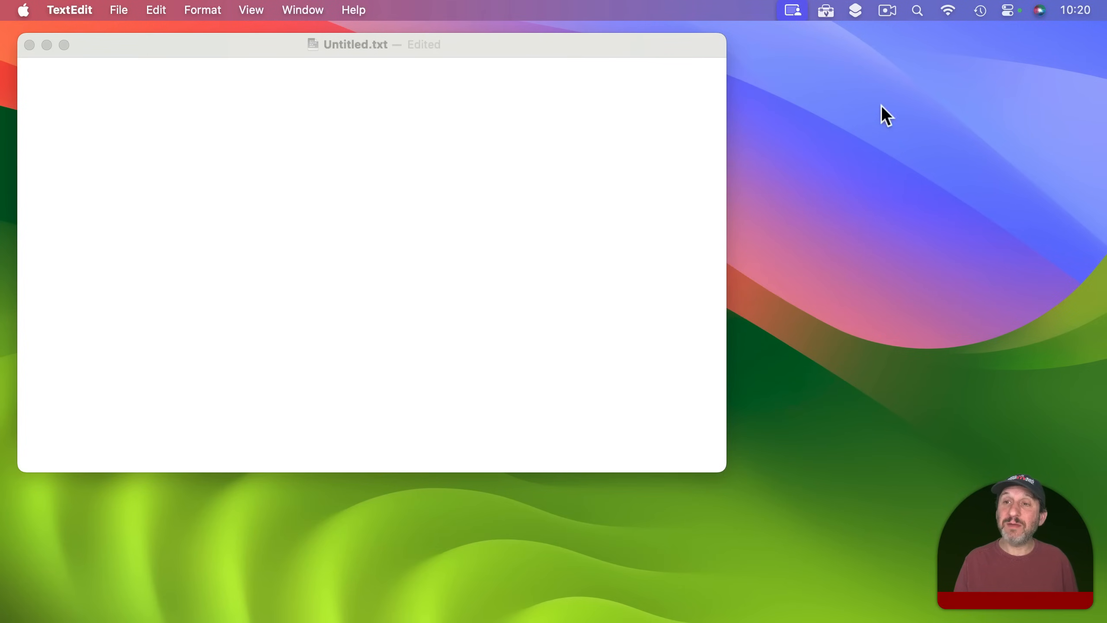
# - Open the ClipTools Clip Manager over the empty text document
pyautogui.click(827, 10)
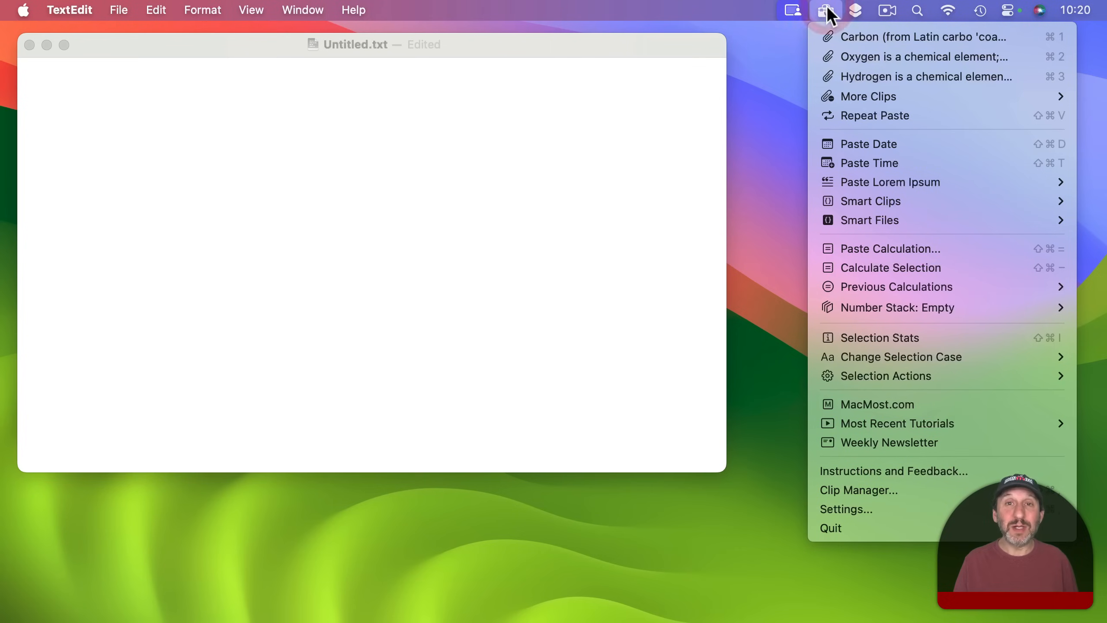
pyautogui.click(844, 484)
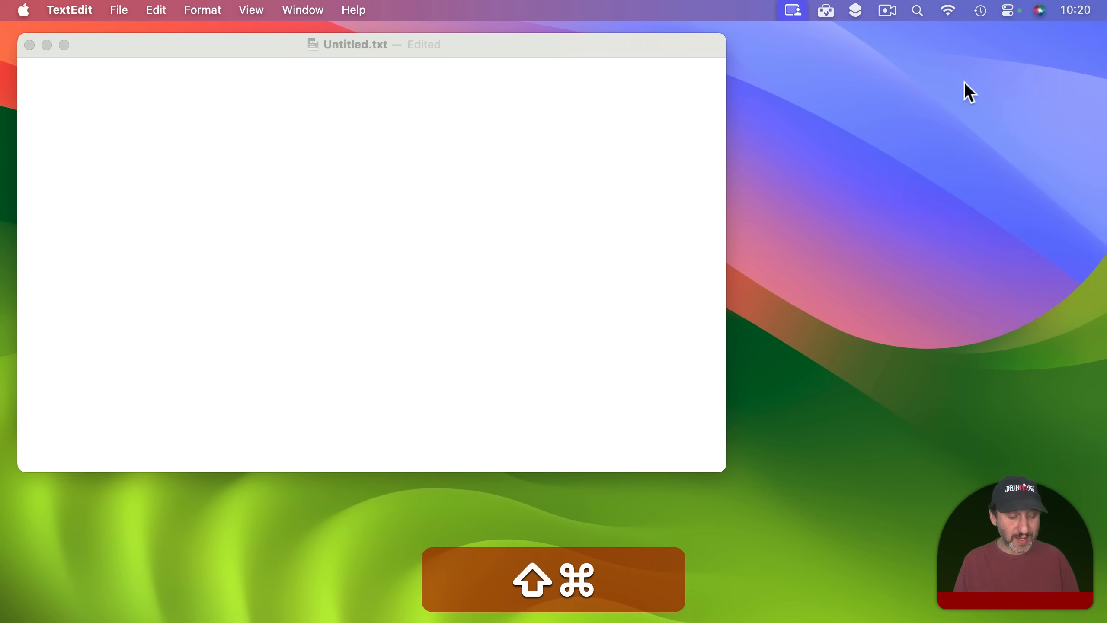
pyautogui.press('shift+super+c')
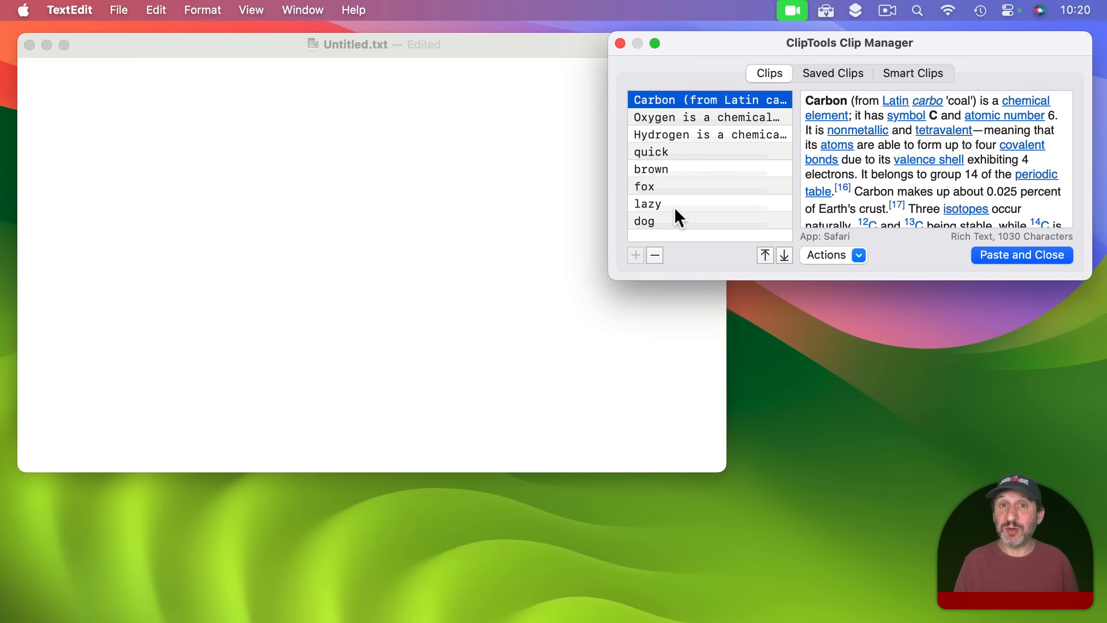
# - Preview several entries in the Clips list, look at the Saved Clips and Smart Clips lists, and return to Clips
pyautogui.click(662, 117)
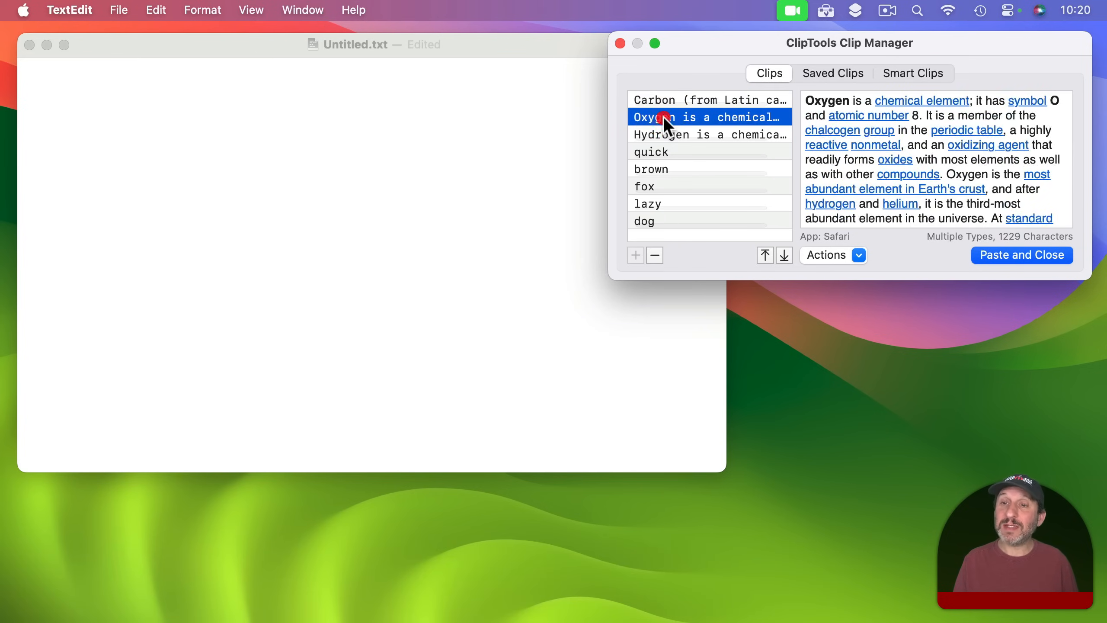
pyautogui.click(675, 135)
pyautogui.click(692, 151)
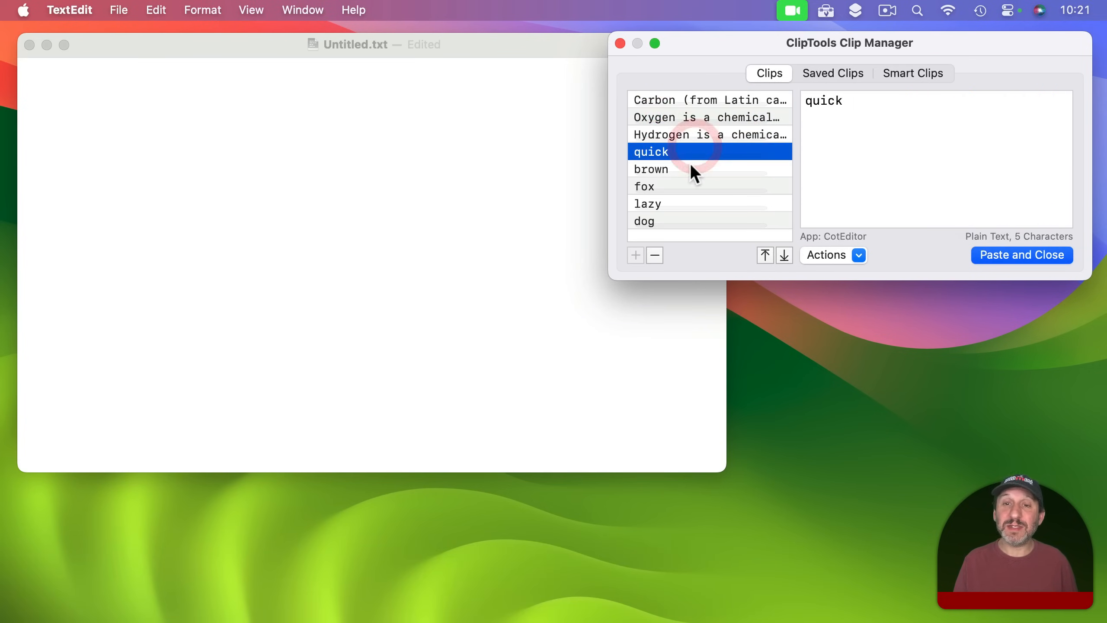
pyautogui.click(693, 170)
pyautogui.click(688, 99)
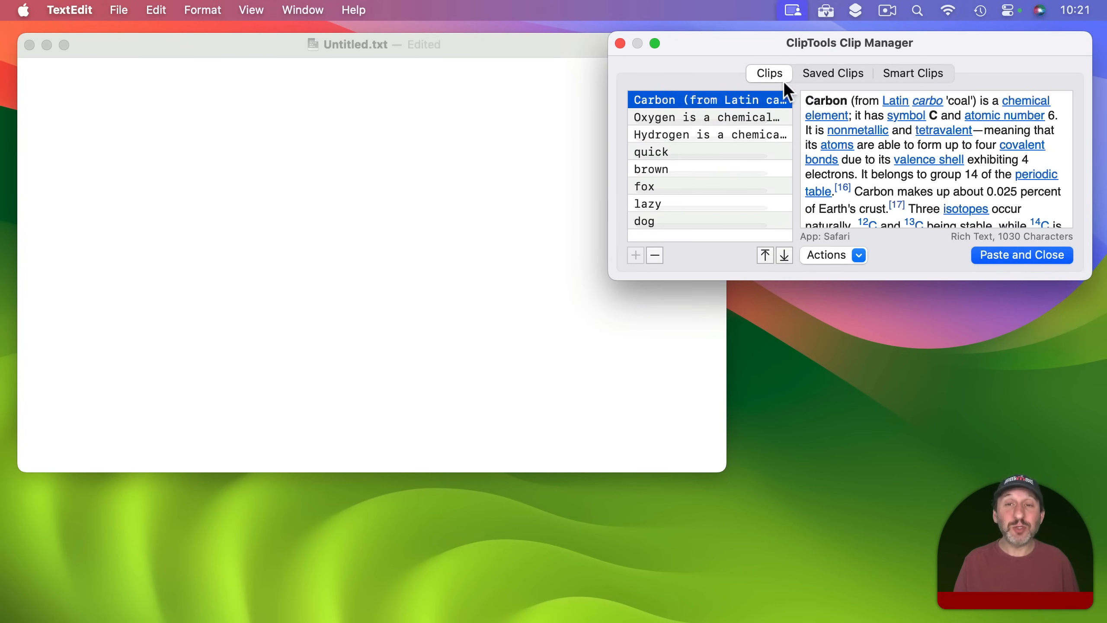
pyautogui.click(832, 75)
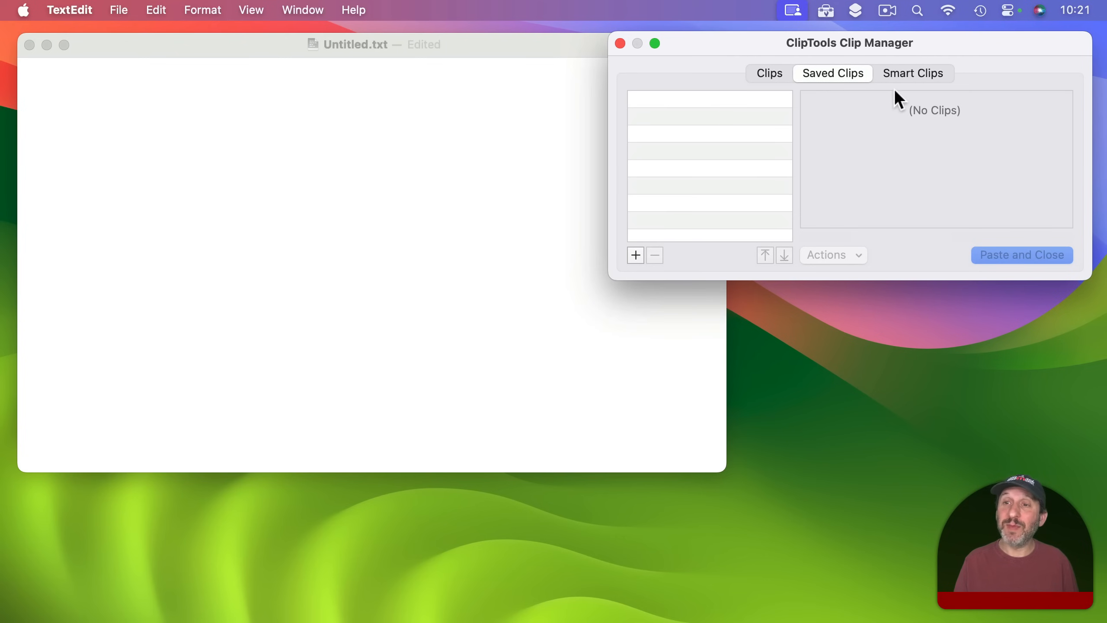
pyautogui.click(908, 73)
pyautogui.click(769, 73)
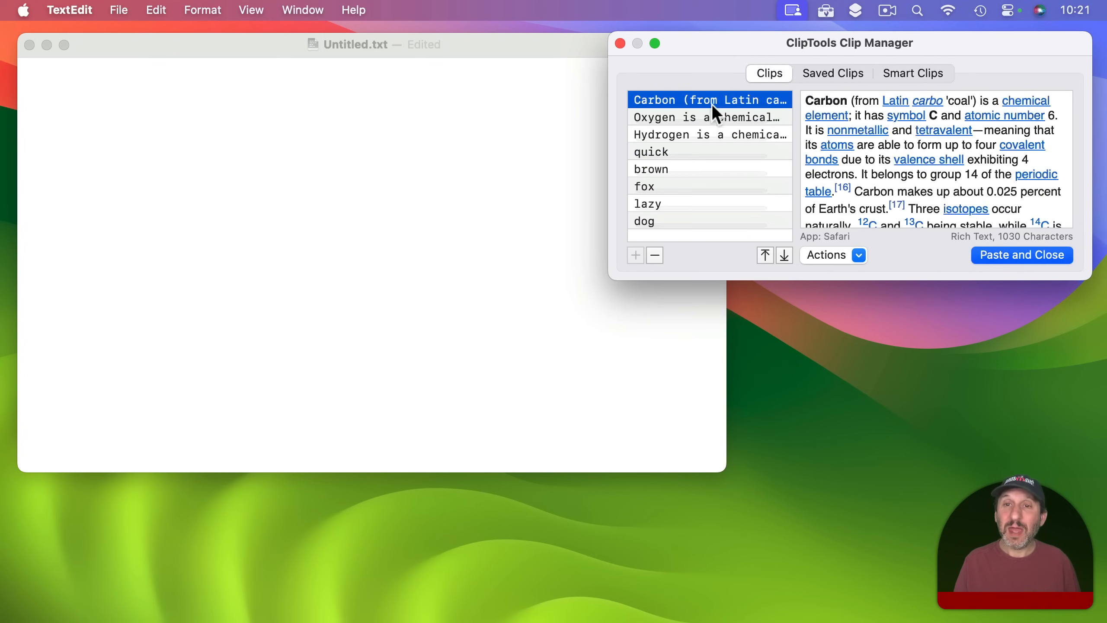
# - Move the Clip Manager window over the text document and enlarge it to show more of the clip preview
pyautogui.moveTo(742, 48); pyautogui.dragTo(410, 56)
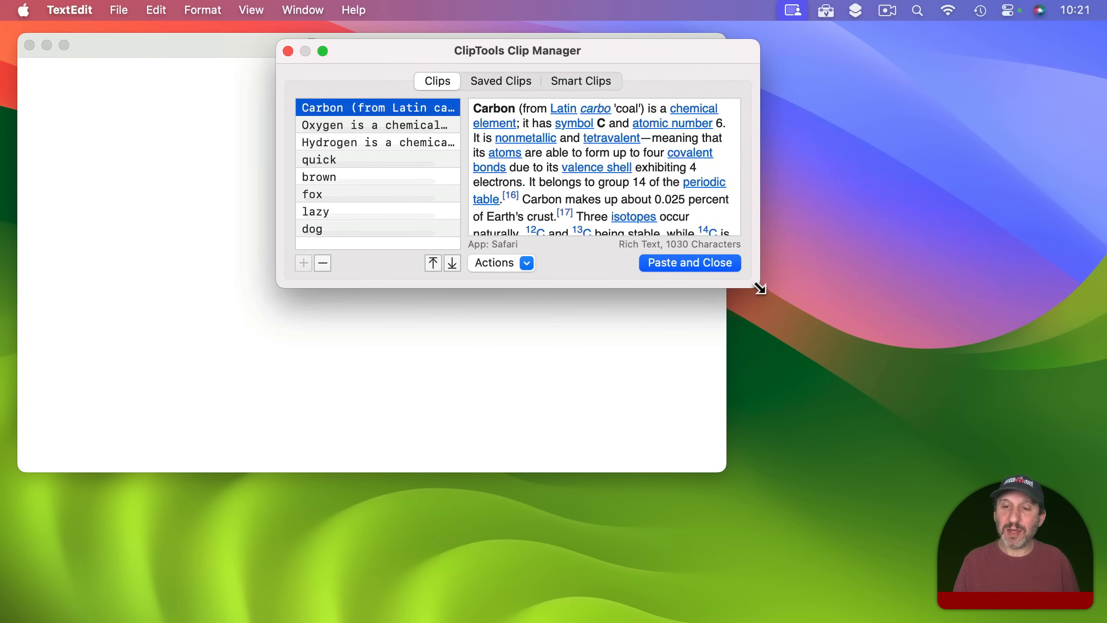
pyautogui.moveTo(759, 287); pyautogui.dragTo(861, 399)
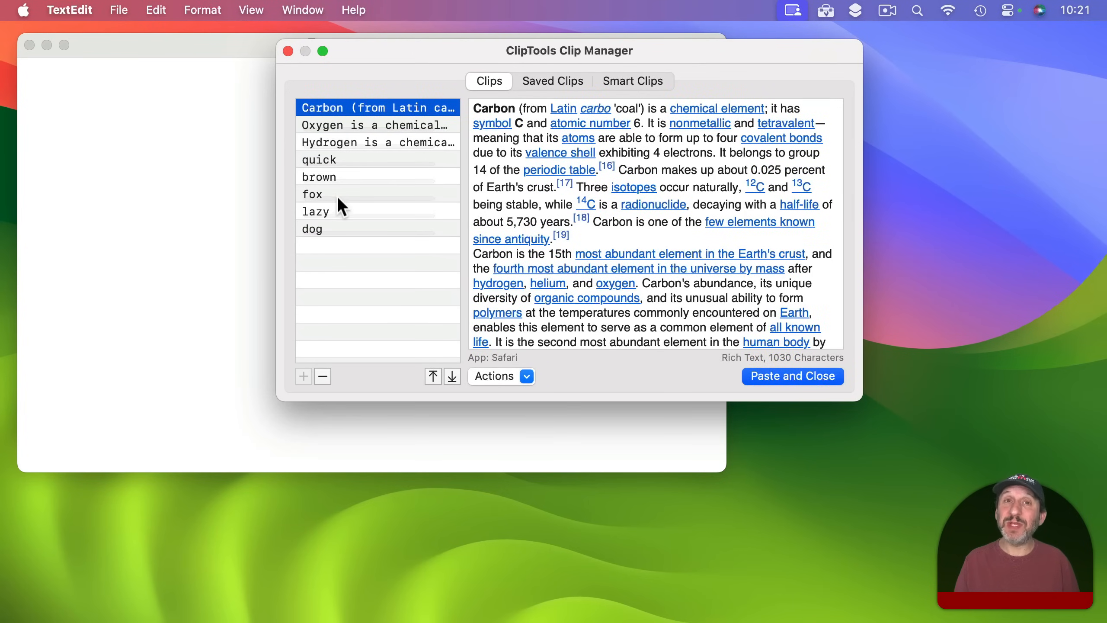
# - Reorder the clips so that "lazy" sits directly below the Hydrogen clip and "quick" is last in the list
pyautogui.moveTo(320, 210); pyautogui.dragTo(355, 222)
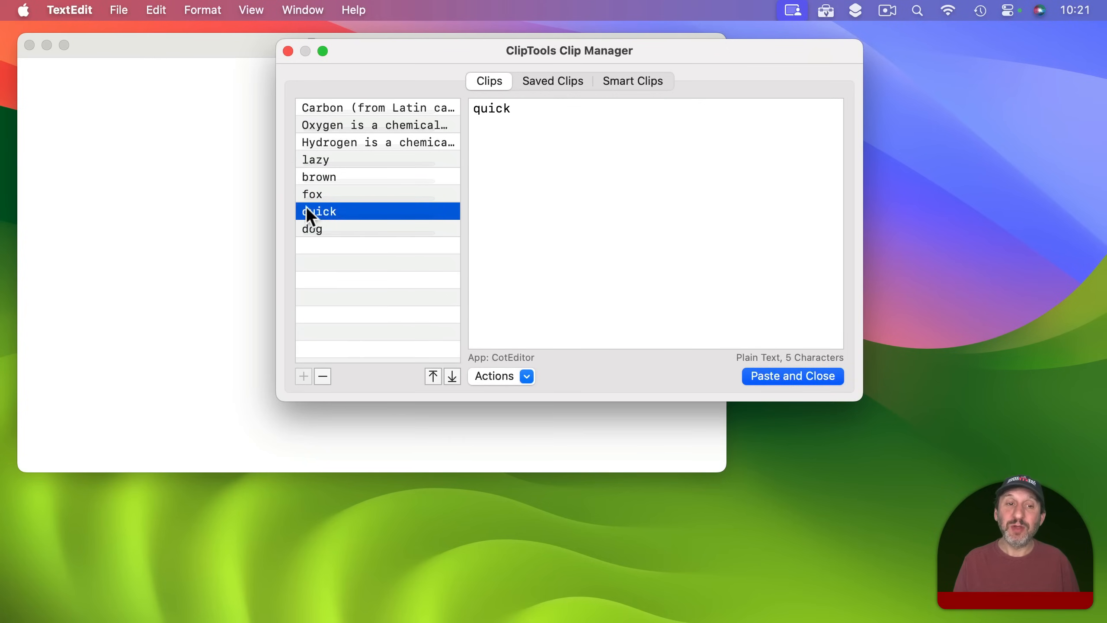
pyautogui.click(432, 374)
pyautogui.click(453, 375)
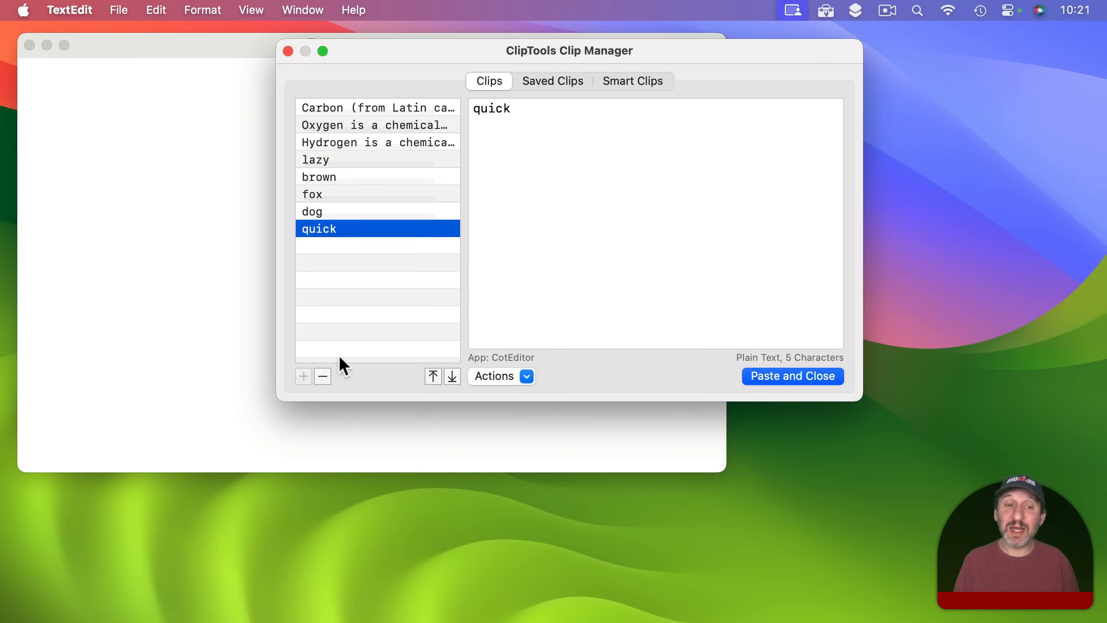
# - Delete the "quick" clip from the list and close the Clip Manager
pyautogui.click(322, 376)
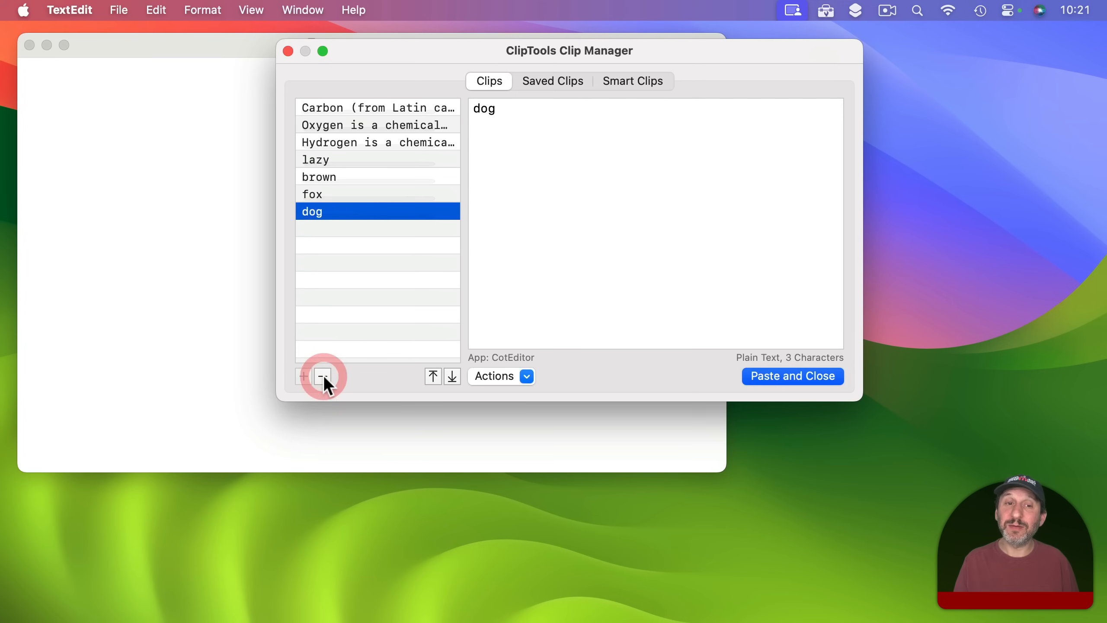
pyautogui.click(323, 375)
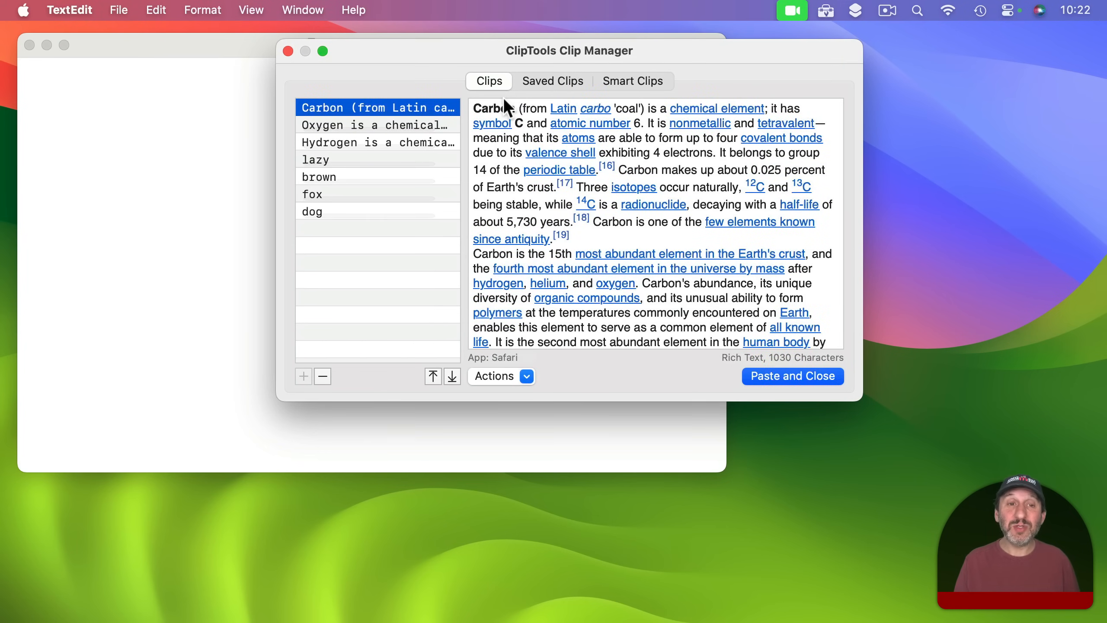
pyautogui.click(287, 51)
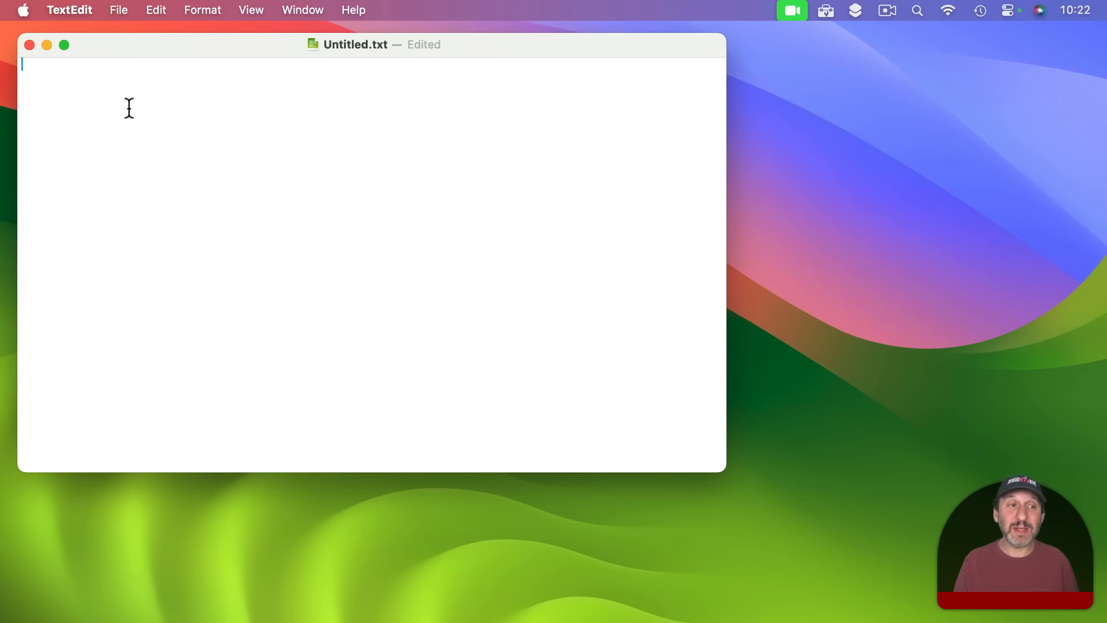
# - Reopen the Clip Manager and paste the "lazy" clip into the empty text document
pyautogui.press('super+shift+c')
pyautogui.press('super+shift+c')
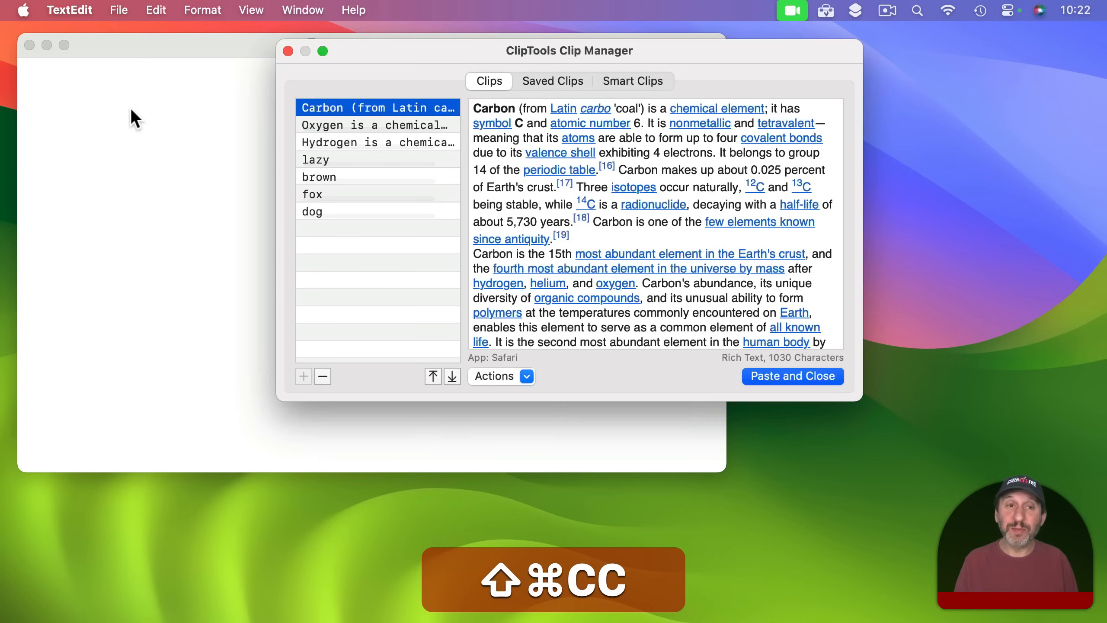
pyautogui.click(326, 161)
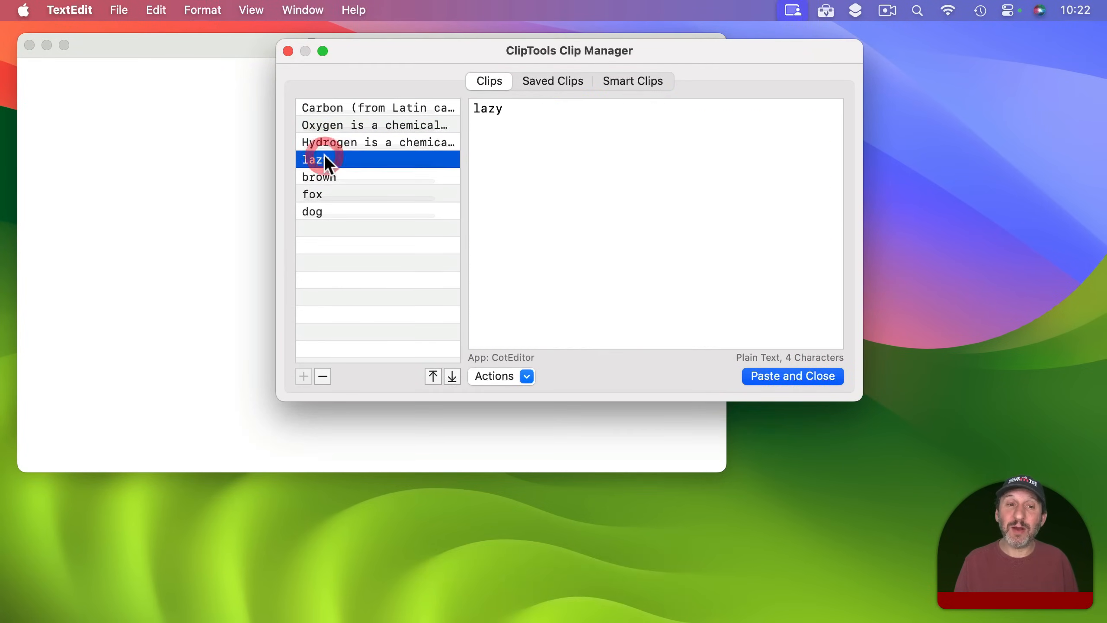
pyautogui.click(770, 378)
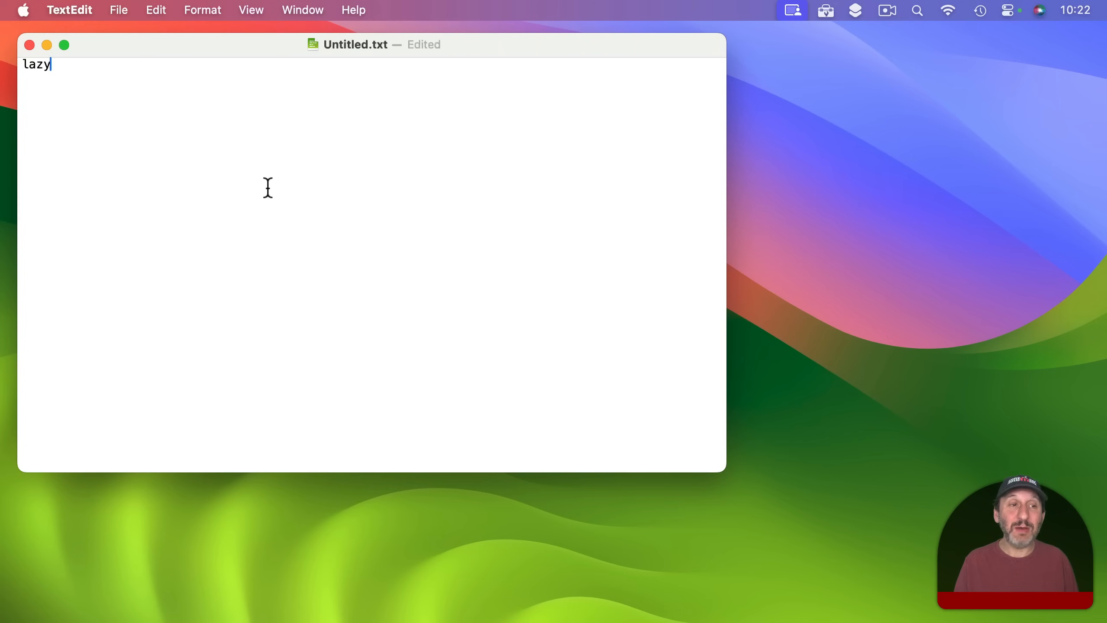
# - Paste the "fox" clip from the Clip Manager right after "lazy" in the document
pyautogui.press('super+shift+c')
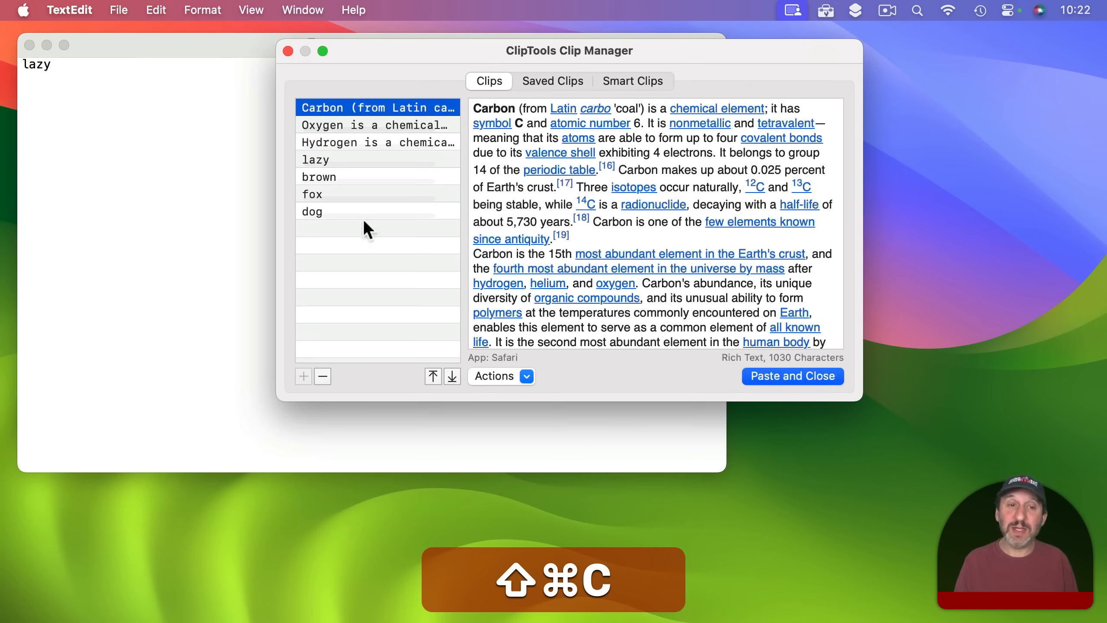
pyautogui.click(344, 194)
pyautogui.click(768, 380)
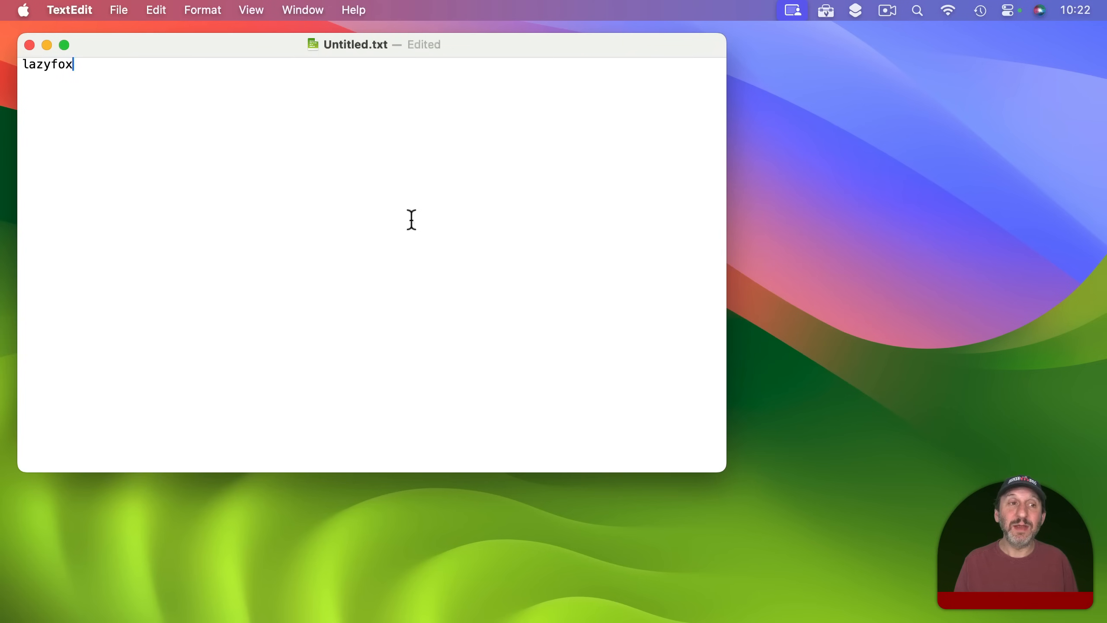
# - Preview the Oxygen clip in the Clip Manager, and paste the "brown" clip at the end of the document text
pyautogui.press('super+shift+c')
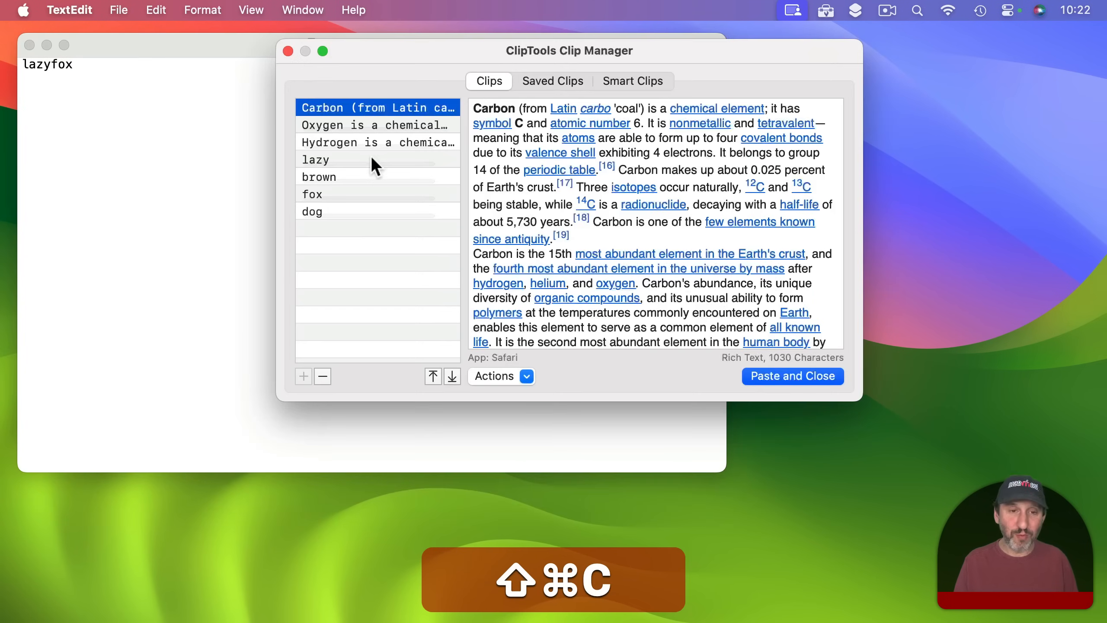
pyautogui.click(366, 123)
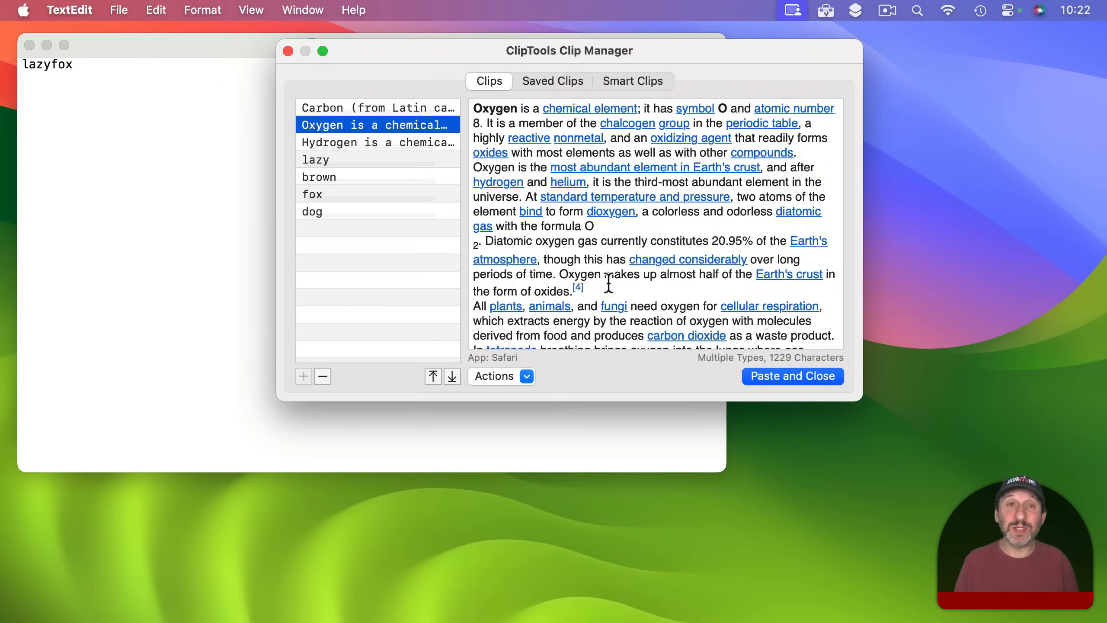
pyautogui.click(337, 173)
pyautogui.click(337, 173)
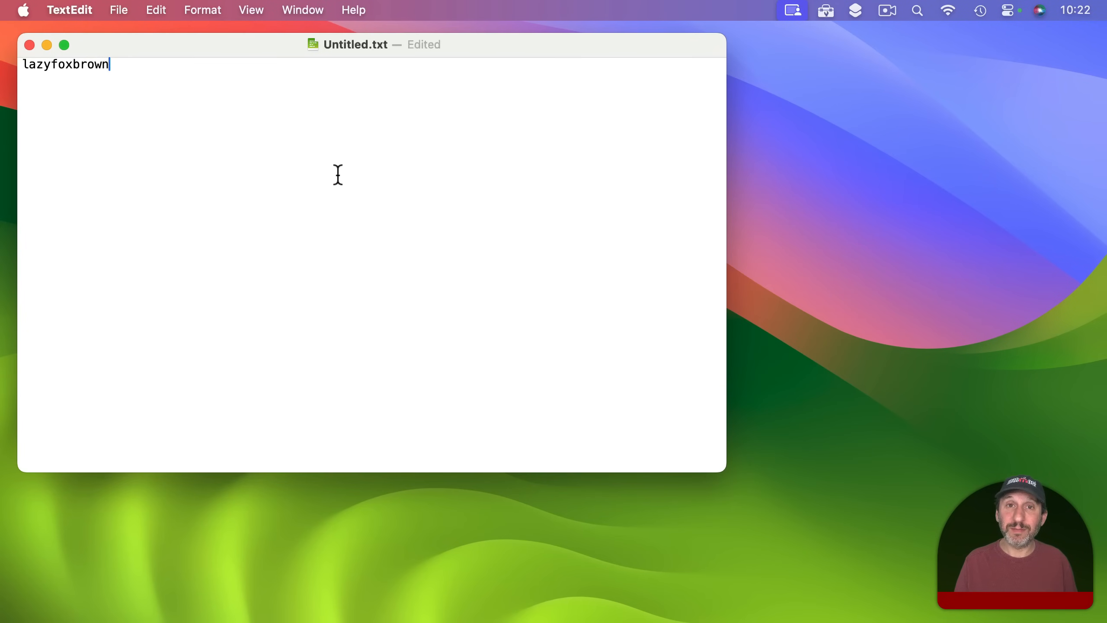
# - Edit the "fox" clip in the Clip Manager so it reads "fox something", and close the manager
pyautogui.press('shift+super+c')
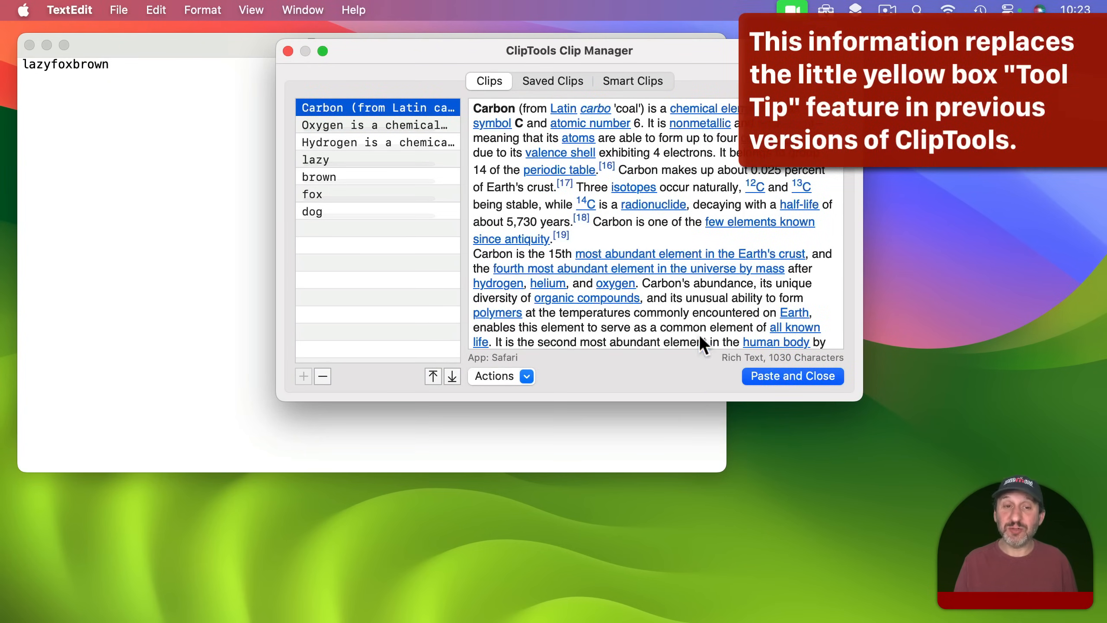
pyautogui.click(348, 194)
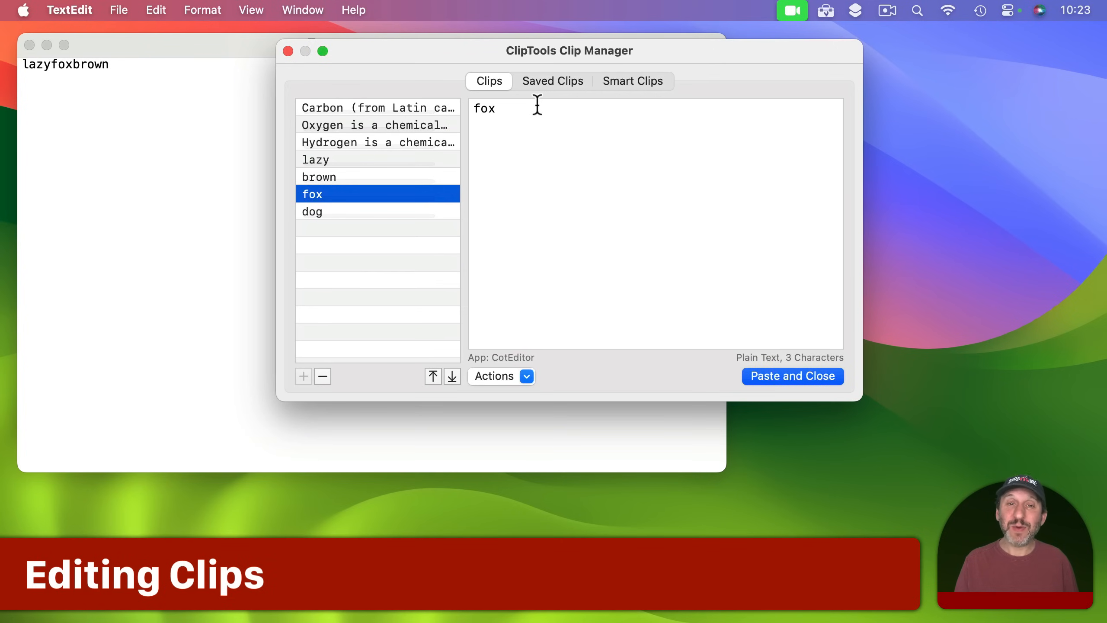
pyautogui.click(520, 108)
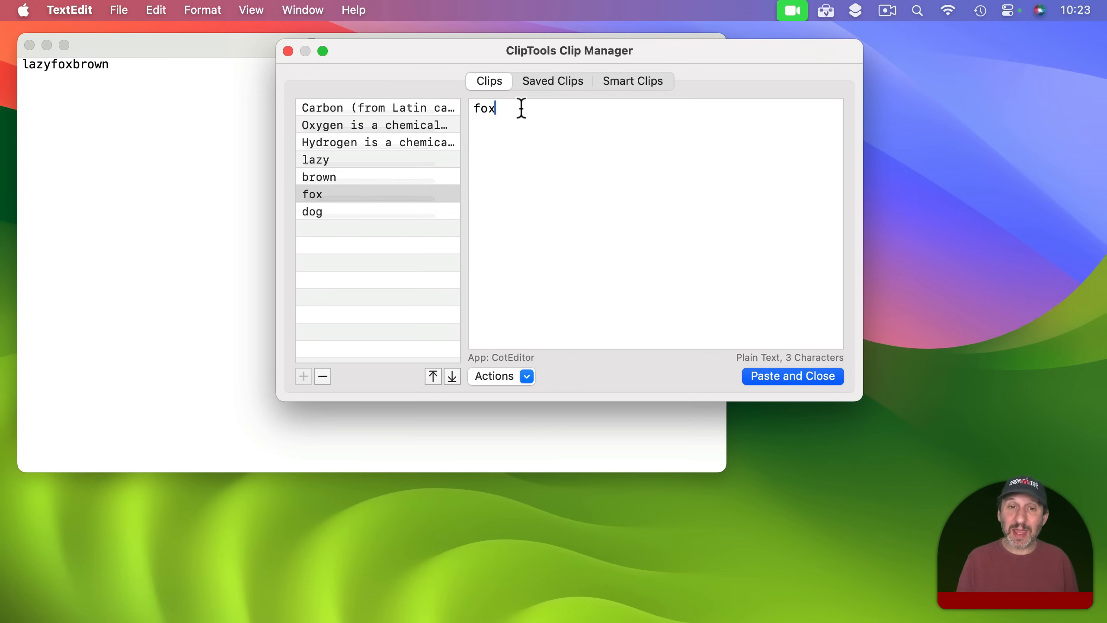
pyautogui.write('somethin')
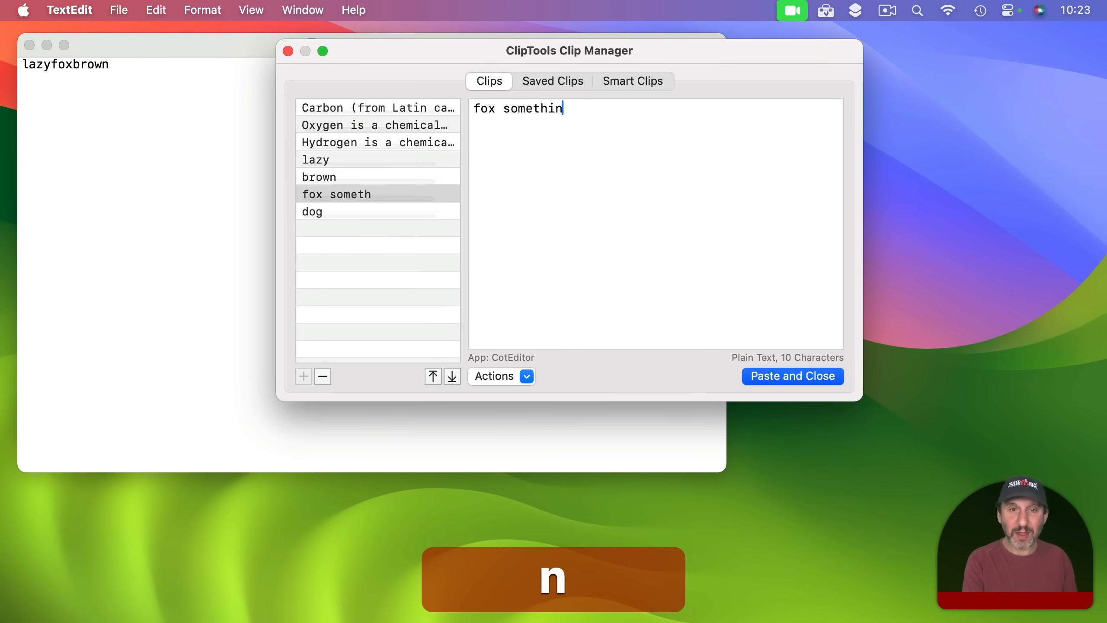
pyautogui.write('g')
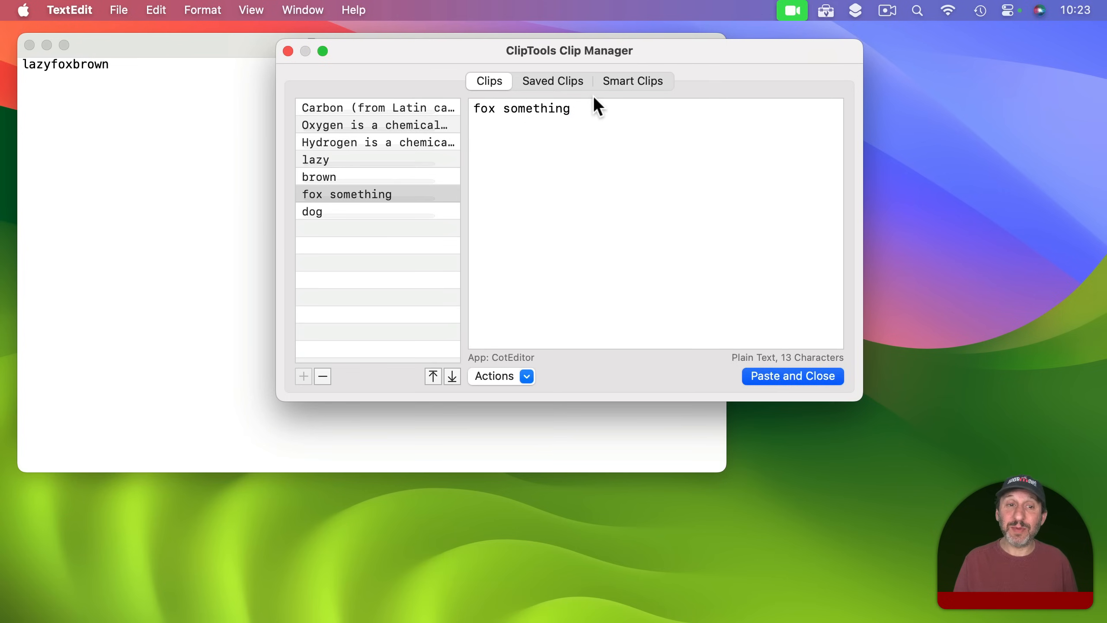
pyautogui.click(288, 51)
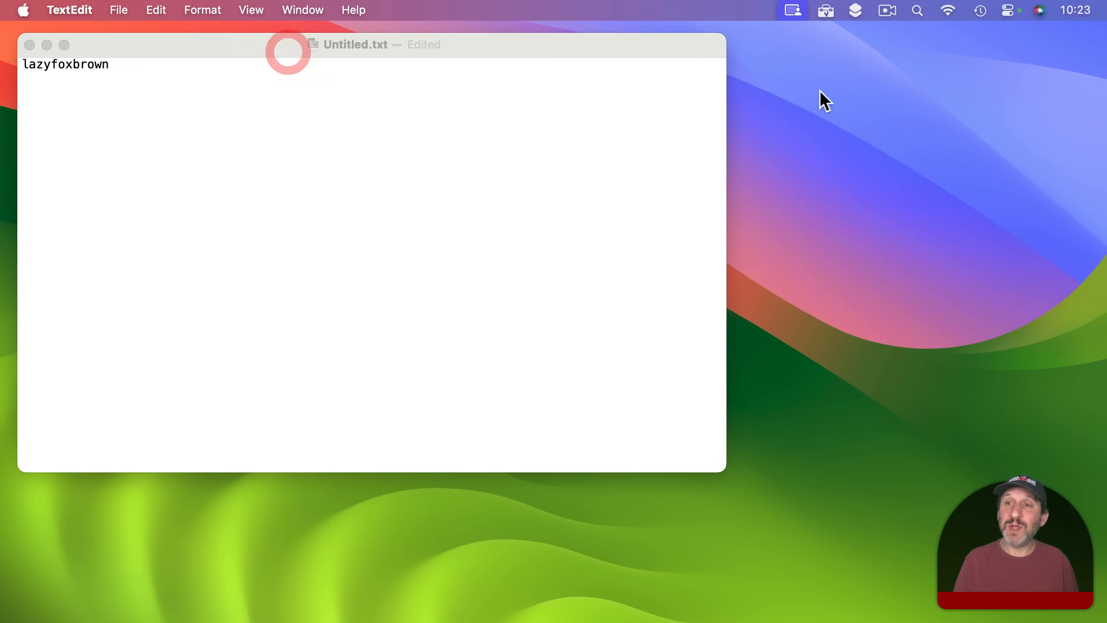
# - Look through the additional clips in the ClipTools menu bar list
pyautogui.click(826, 11)
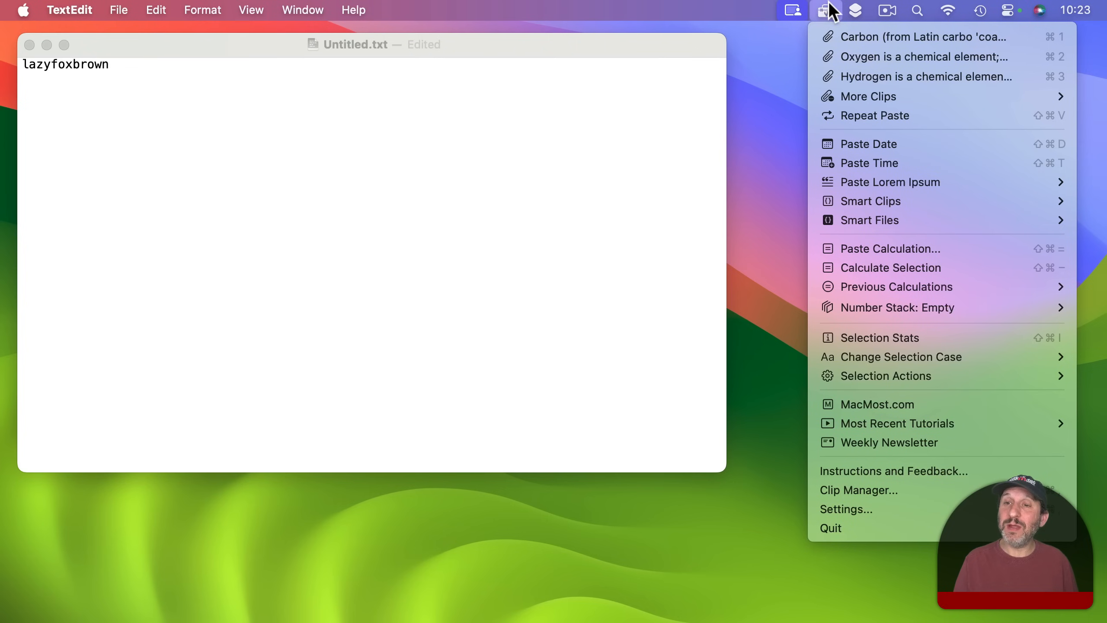
pyautogui.moveTo(882, 97)
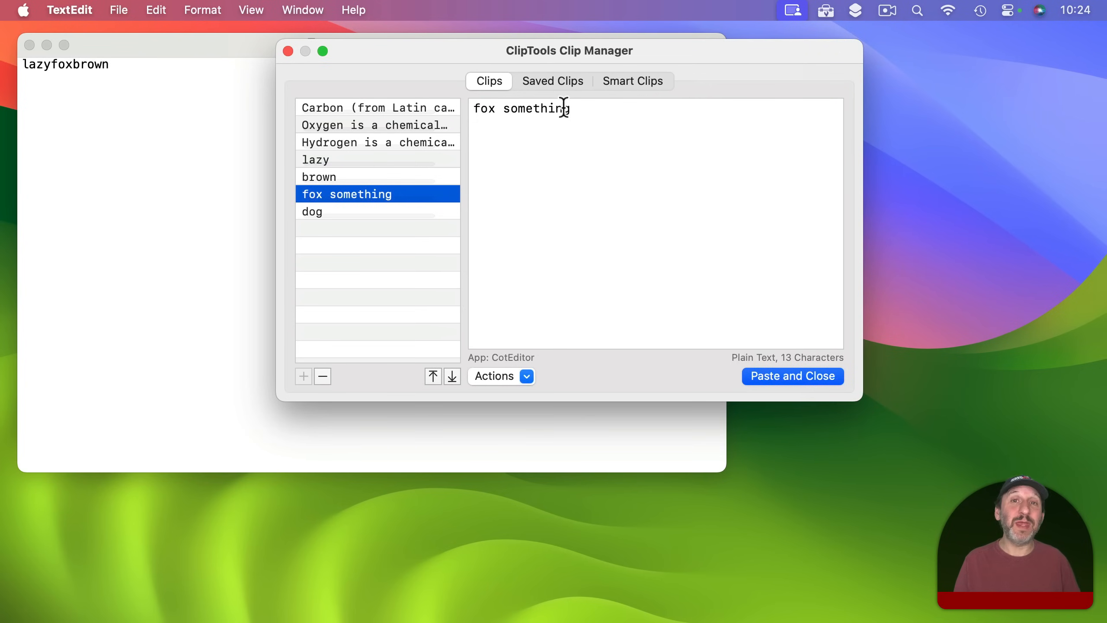
# - In the Carbon clip in the Clip Manager, replace the period after "4 electrons" with an exclamation mark
pyautogui.click(373, 108)
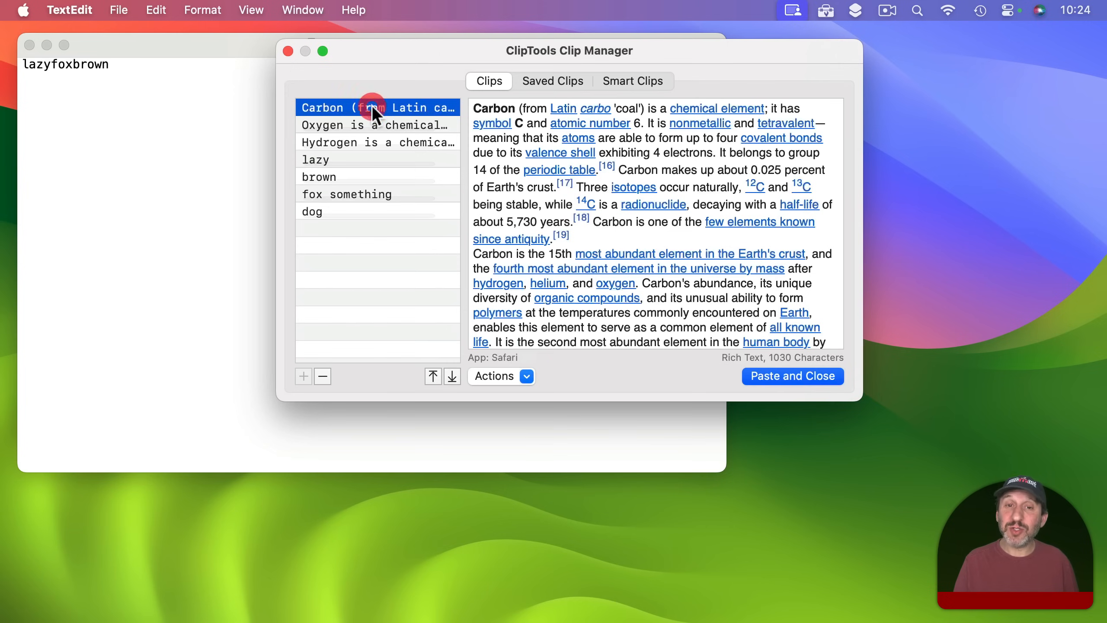
pyautogui.click(705, 154)
pyautogui.click(712, 153)
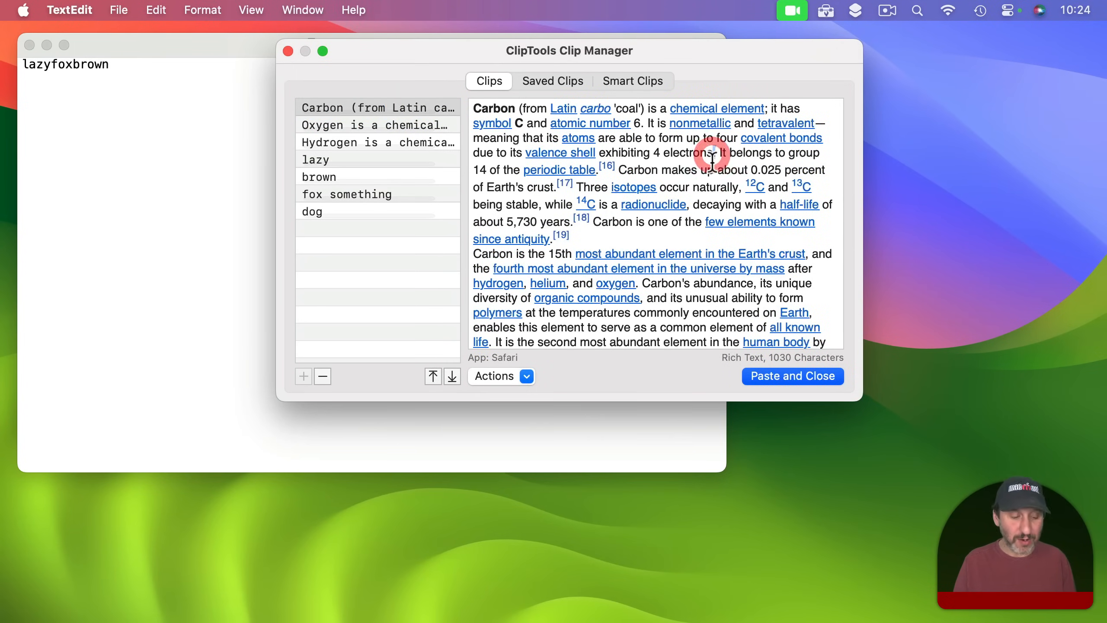
pyautogui.write('!')
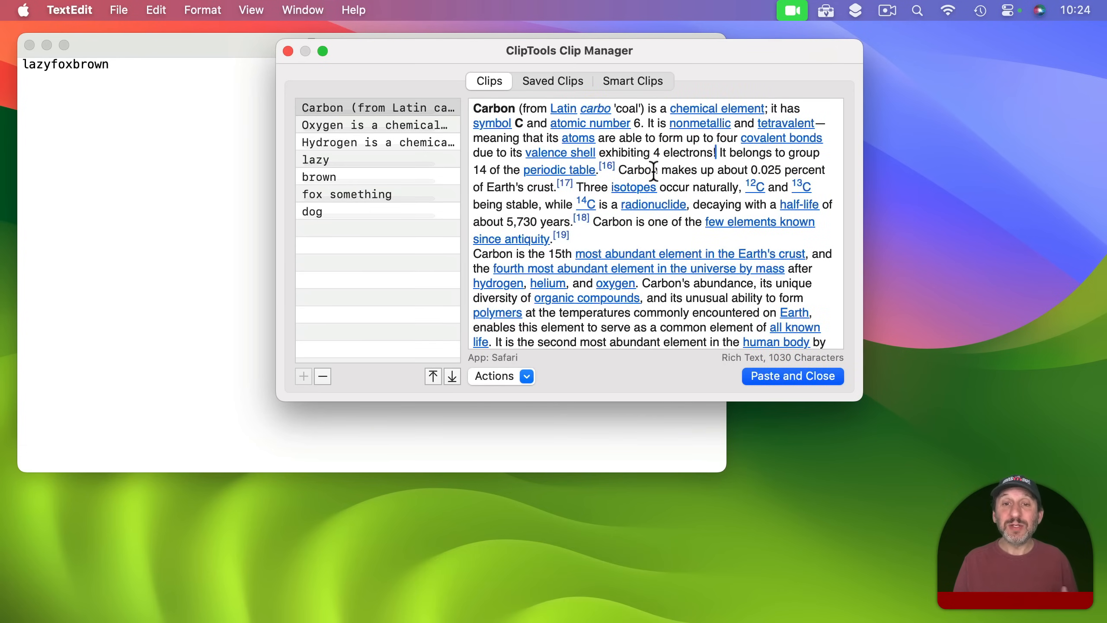
# - Make the word "exhibiting" in the Carbon clip bold using the Fonts window
pyautogui.doubleClick(615, 151)
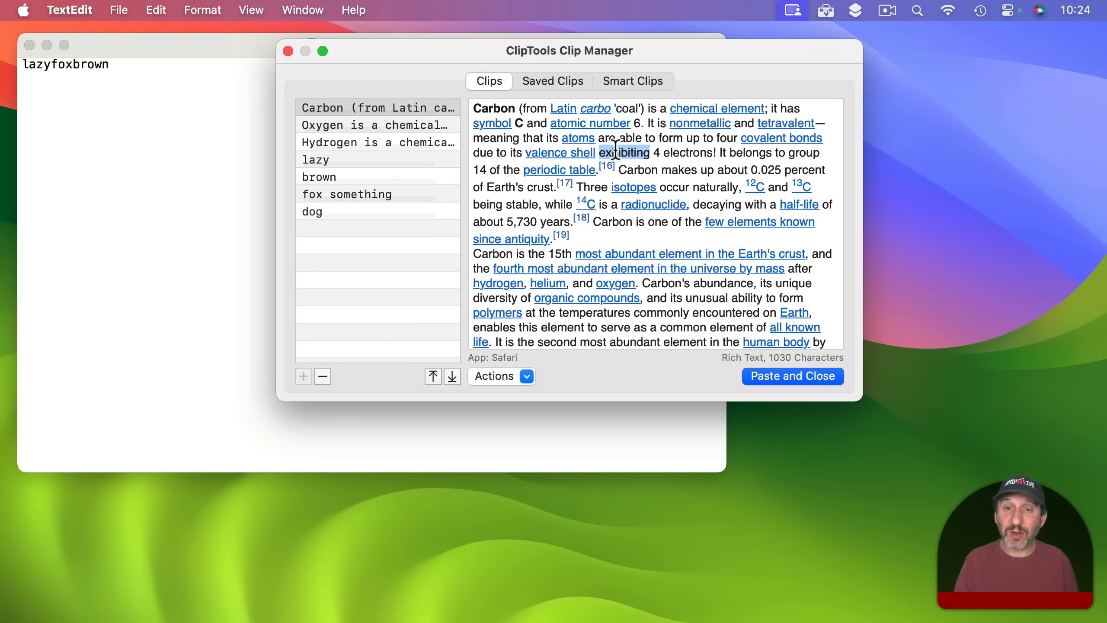
pyautogui.keyDown('ctrl'); pyautogui.click(615, 151); pyautogui.keyUp('ctrl')
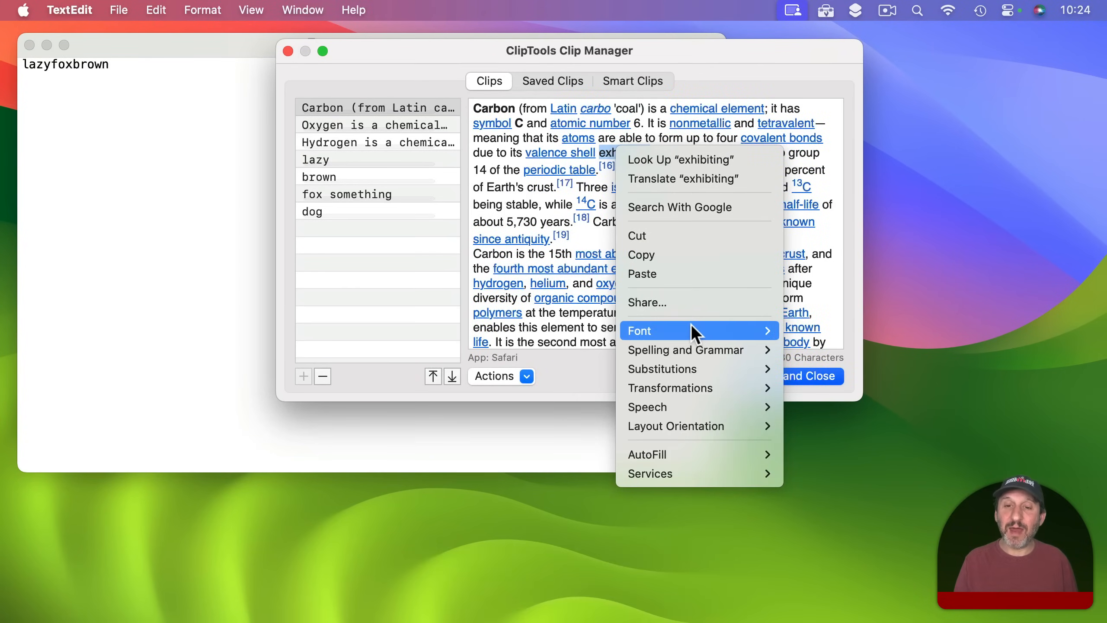
pyautogui.moveTo(689, 326)
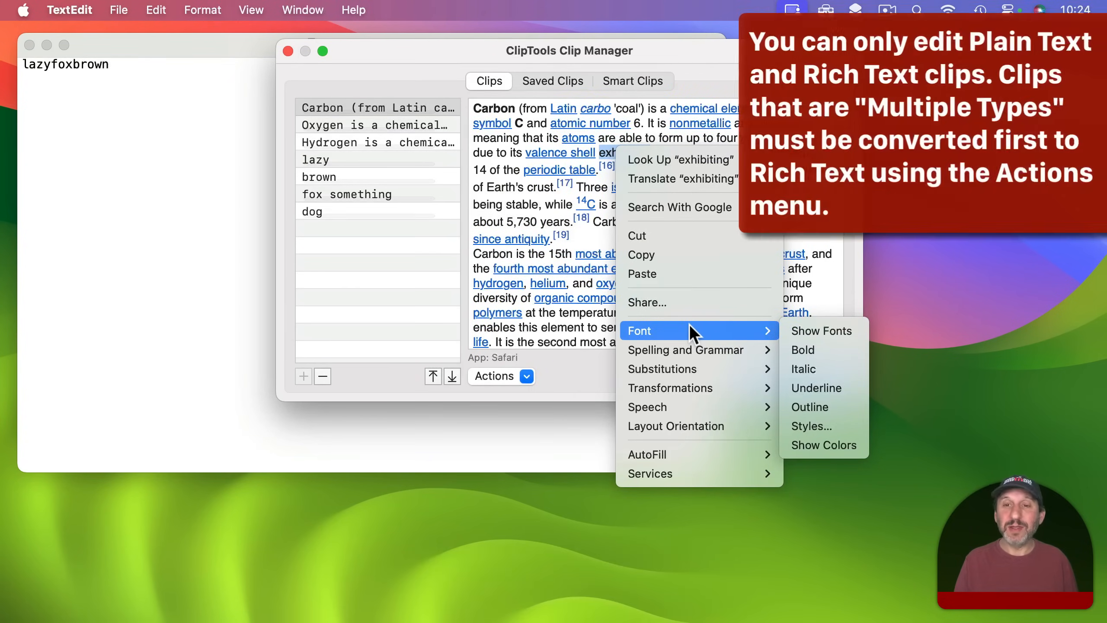
pyautogui.click(817, 331)
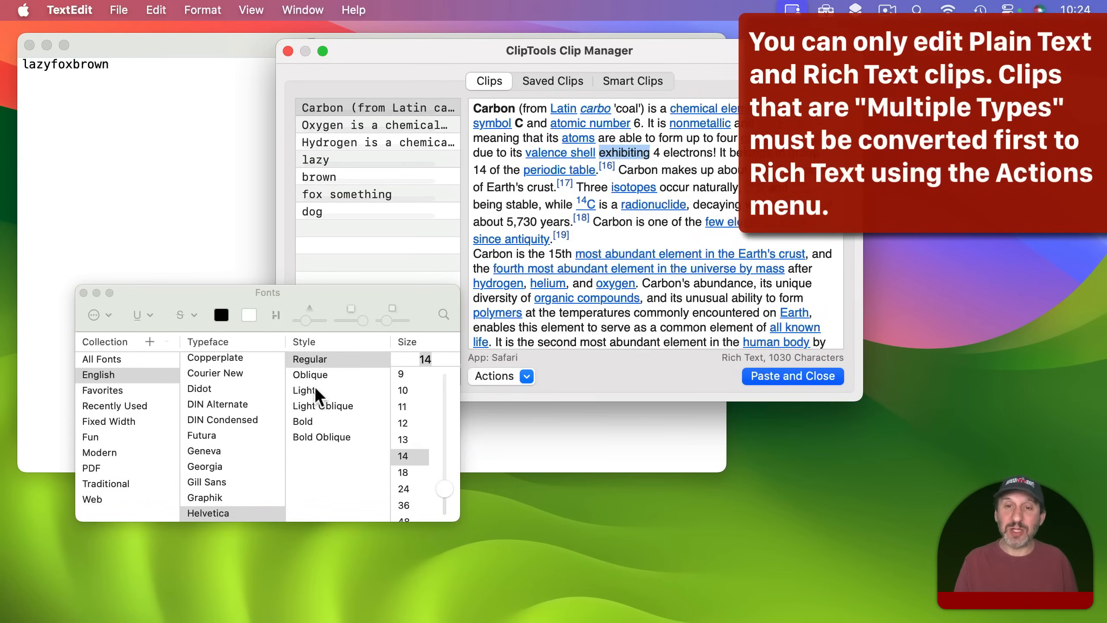
pyautogui.click(319, 390)
pyautogui.click(312, 421)
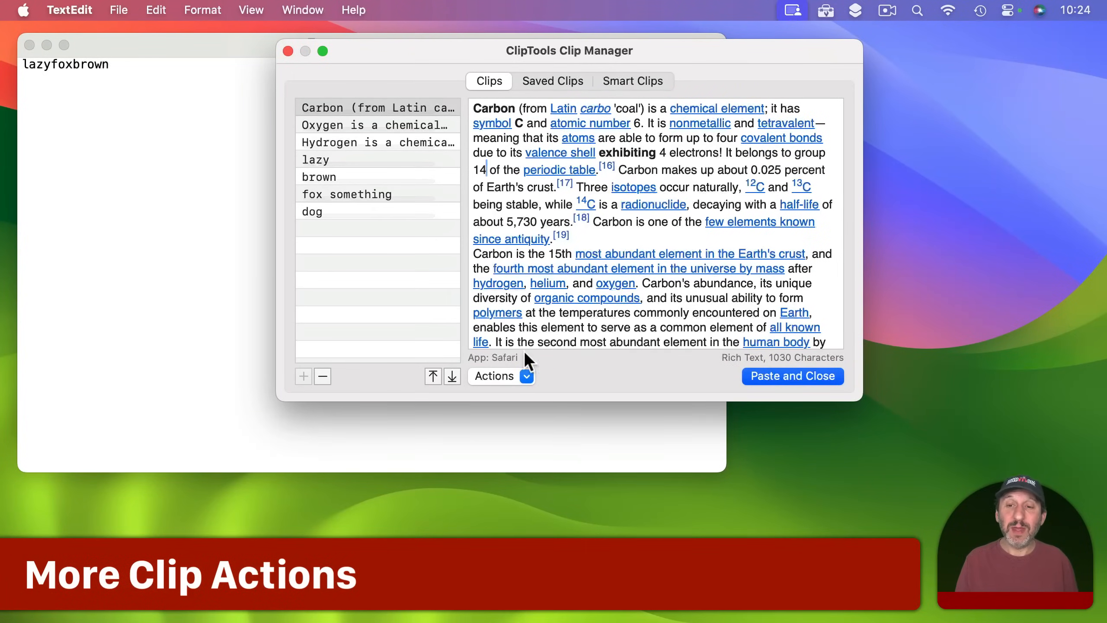
# - Add the Carbon clip to the saved clips and view the Saved Clips list
pyautogui.click(516, 376)
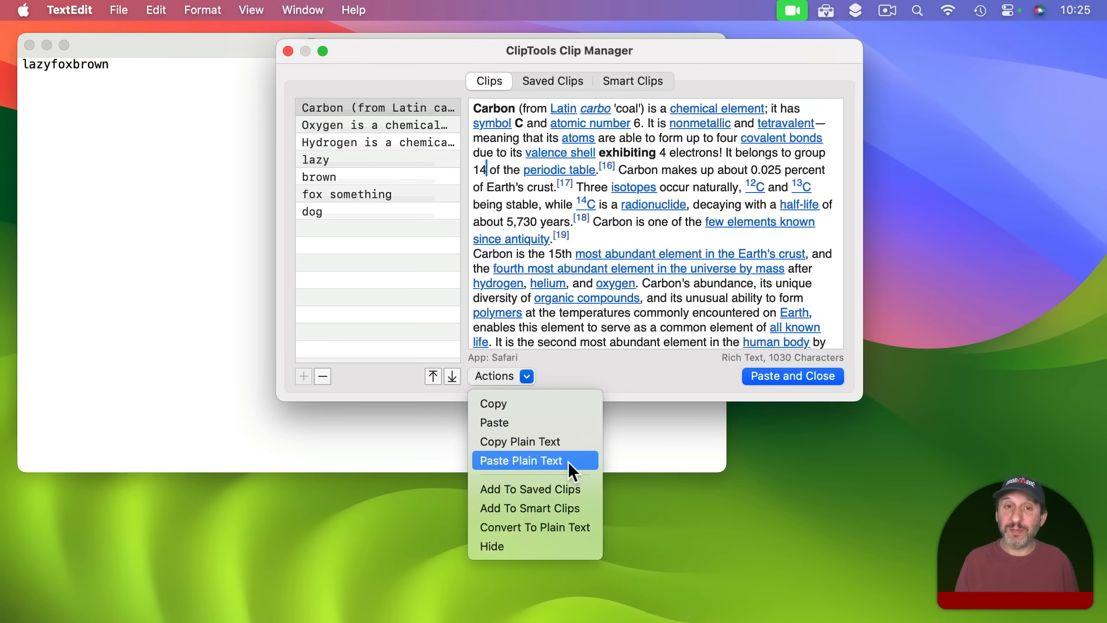
pyautogui.click(534, 486)
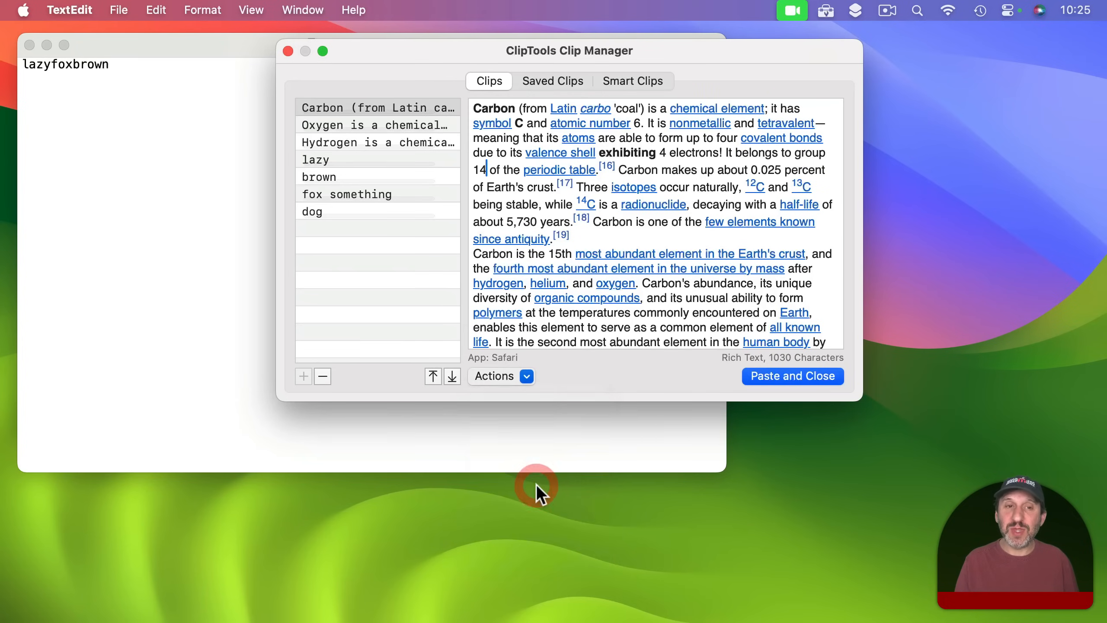
pyautogui.click(548, 80)
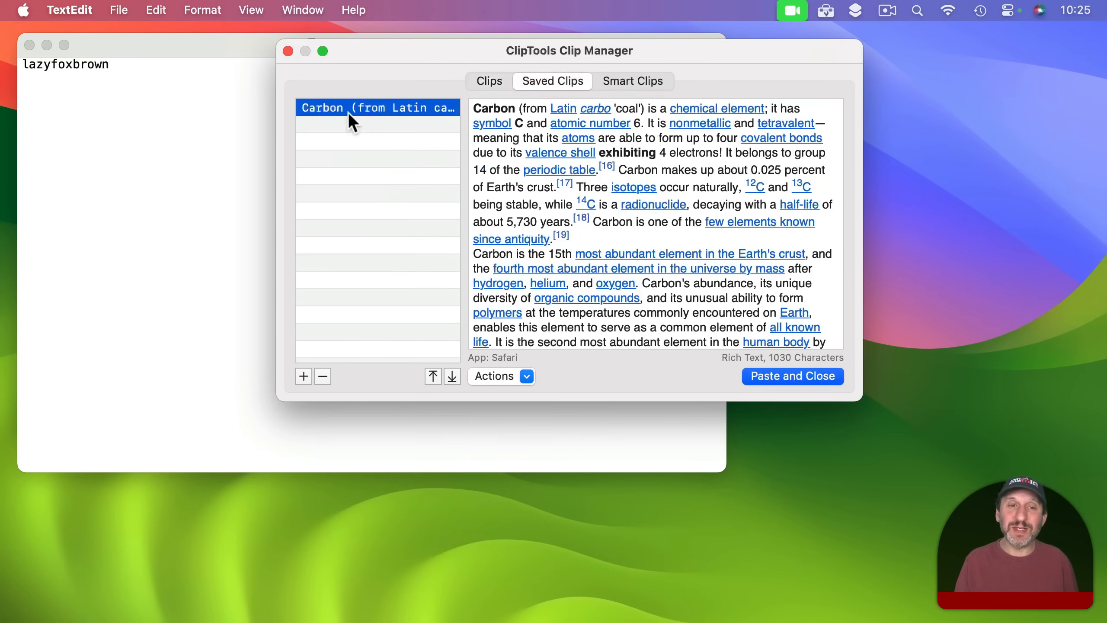
# - Add the "brown" clip to the saved clips as well and check the Saved Clips list
pyautogui.click(477, 81)
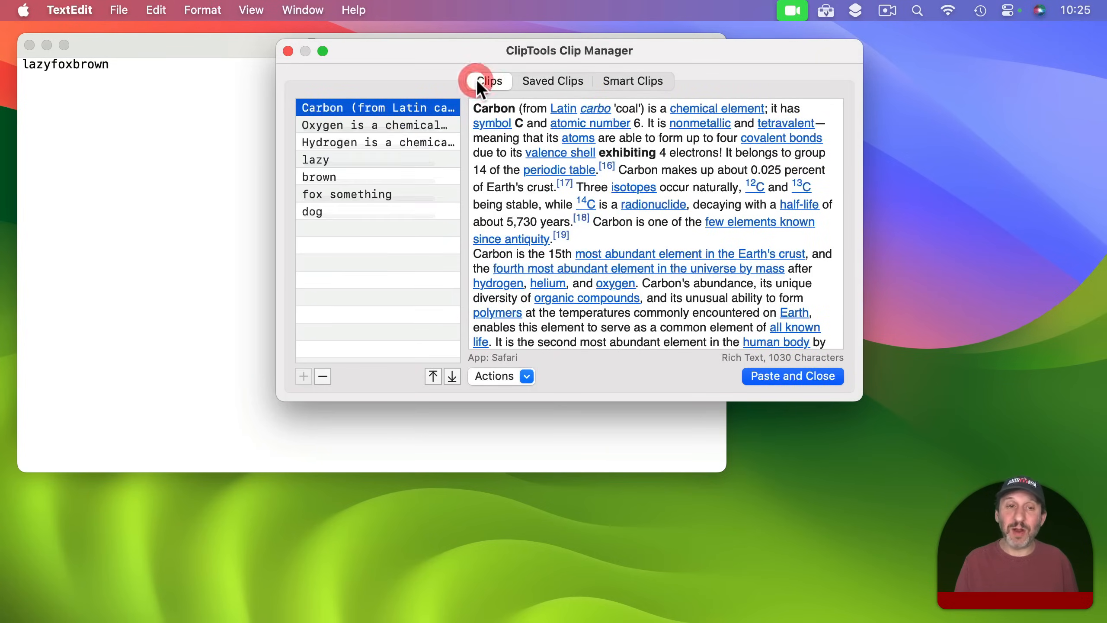
pyautogui.click(331, 176)
pyautogui.click(496, 376)
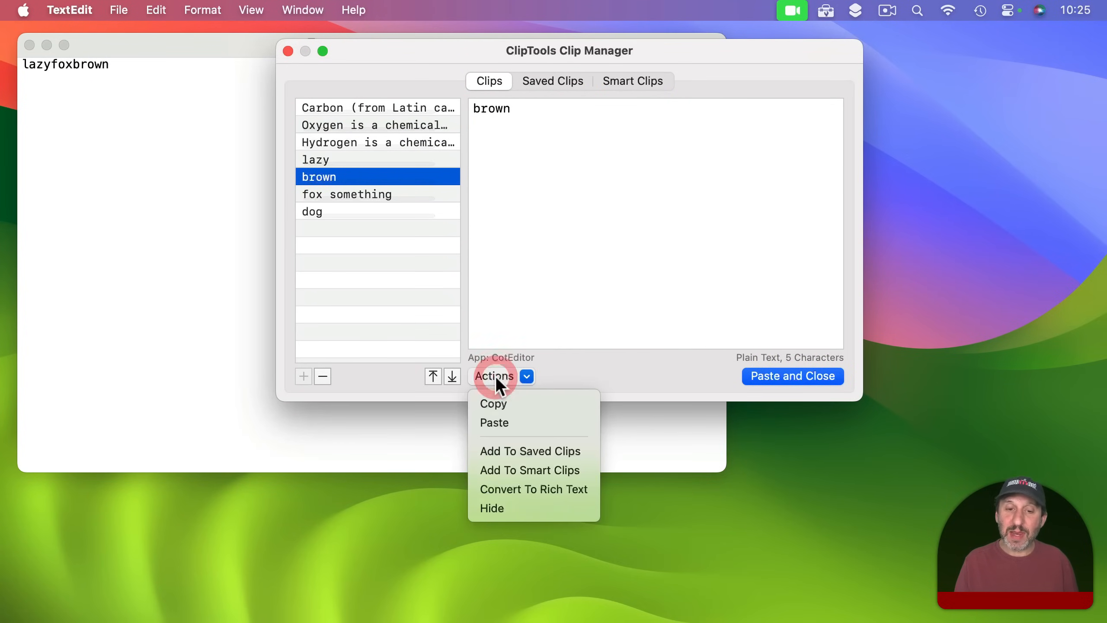
pyautogui.click(519, 444)
pyautogui.click(543, 81)
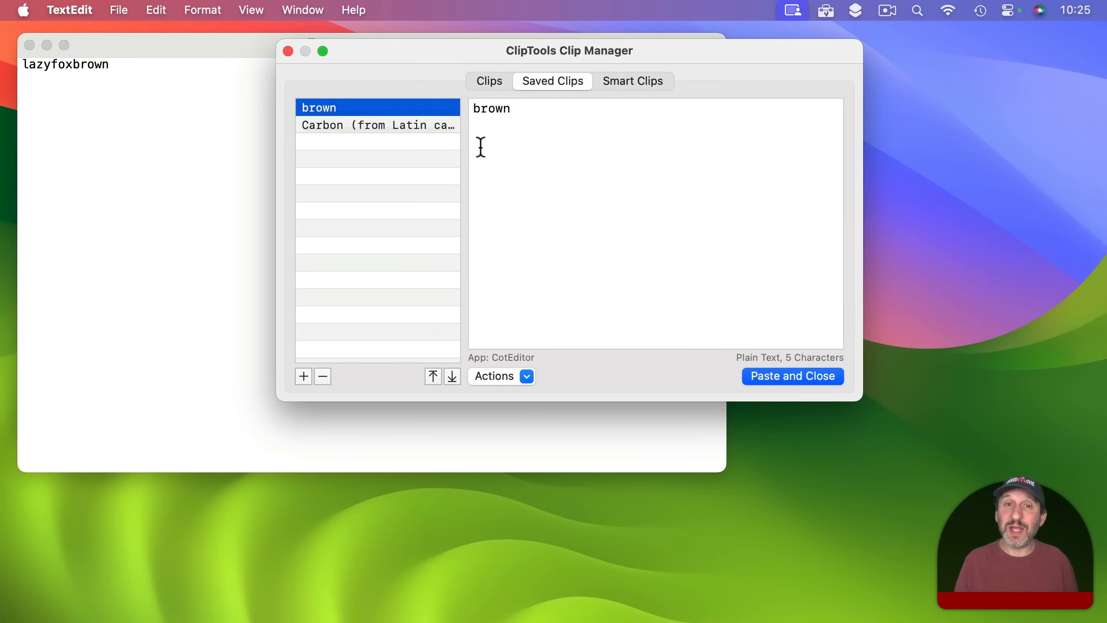
# - Return to the regular clips and hide the contents of the "fox something" clip
pyautogui.click(488, 82)
pyautogui.click(505, 375)
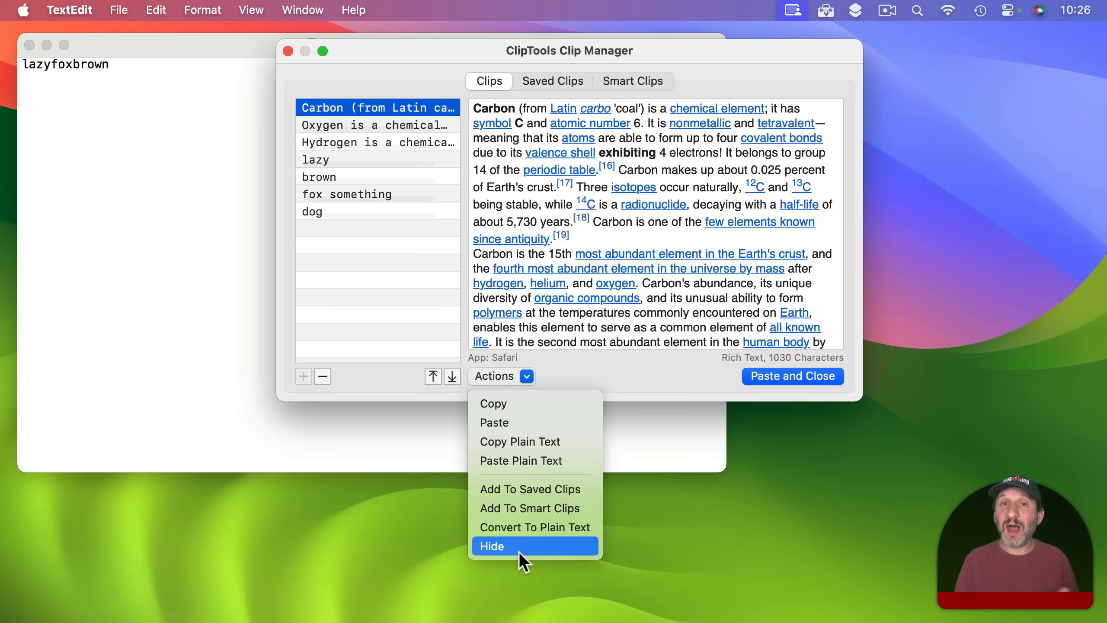
pyautogui.click(375, 174)
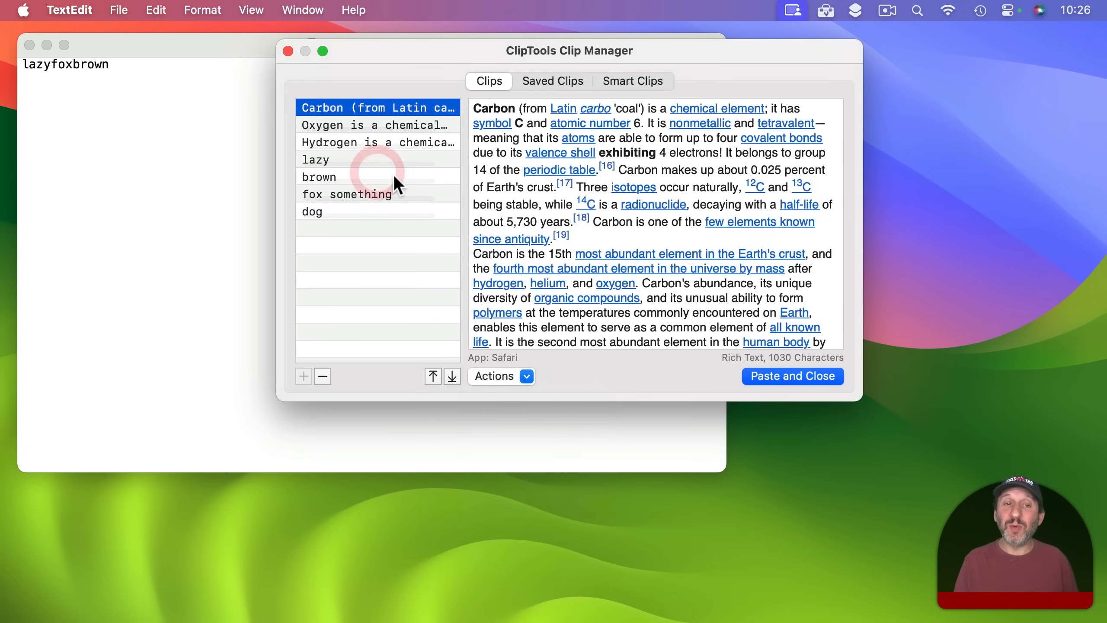
pyautogui.click(371, 189)
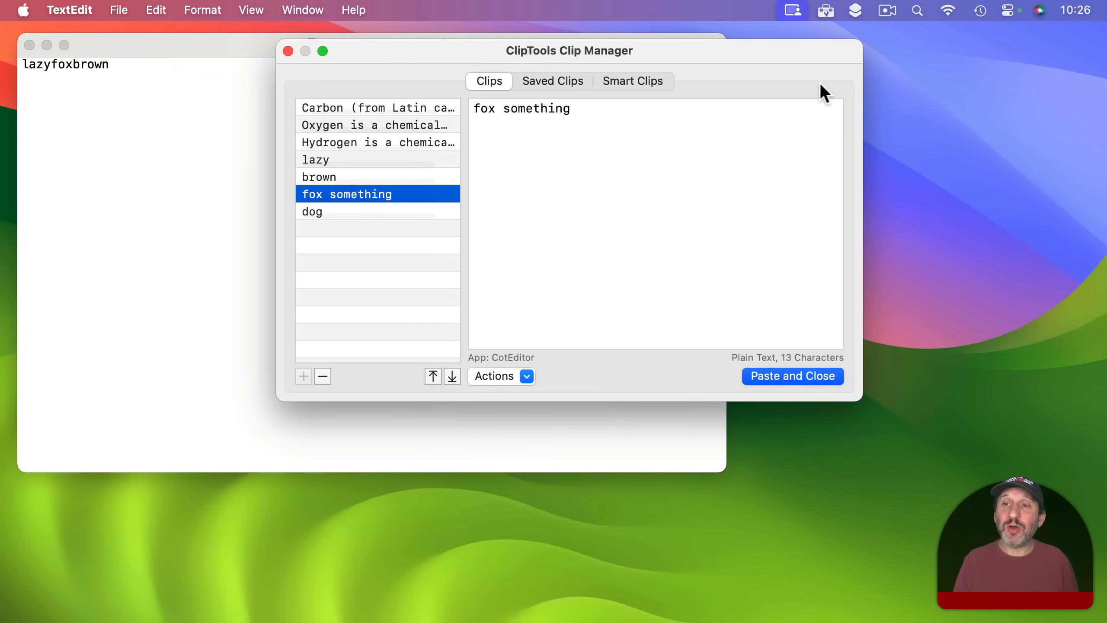
pyautogui.click(496, 374)
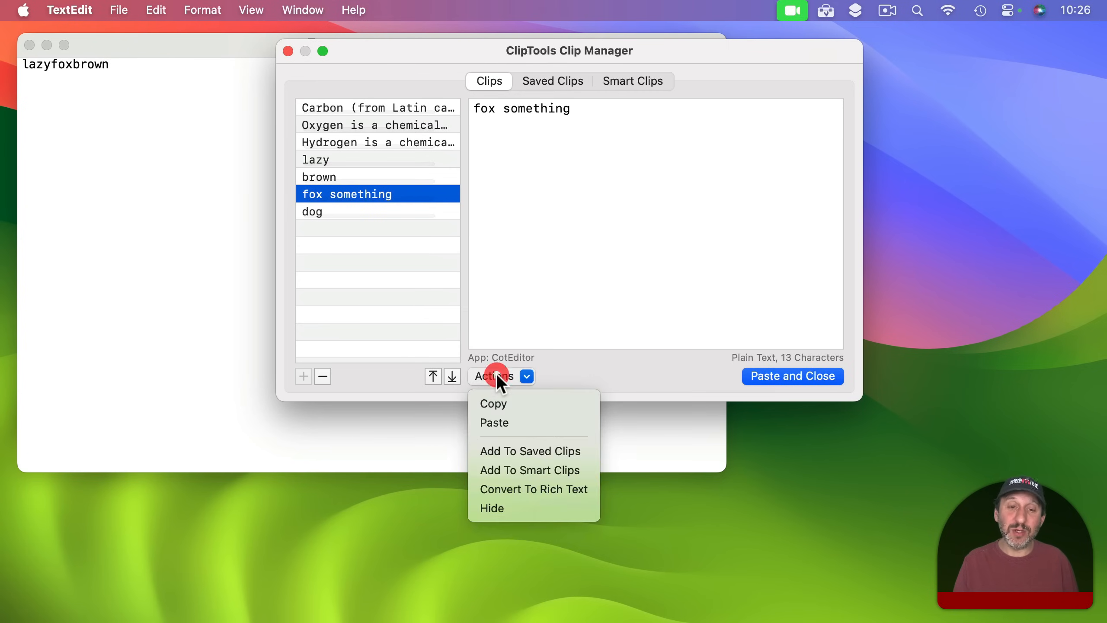
pyautogui.click(509, 508)
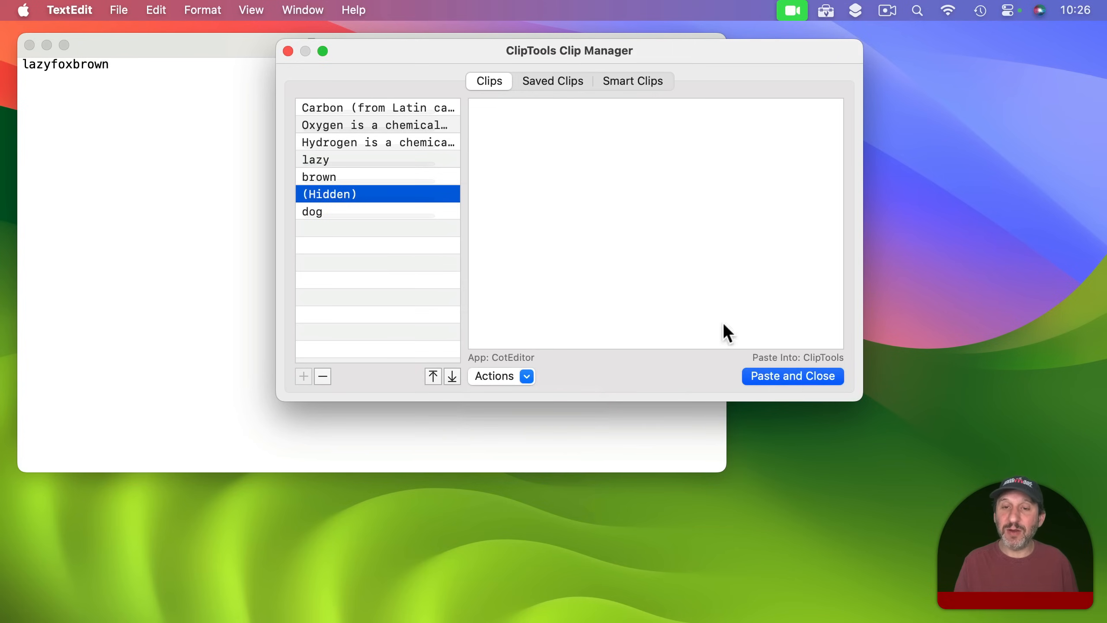
# - Close the Clip Manager and check how the hidden clip is listed among the additional clips in the ClipTools menu
pyautogui.click(288, 51)
pyautogui.click(825, 10)
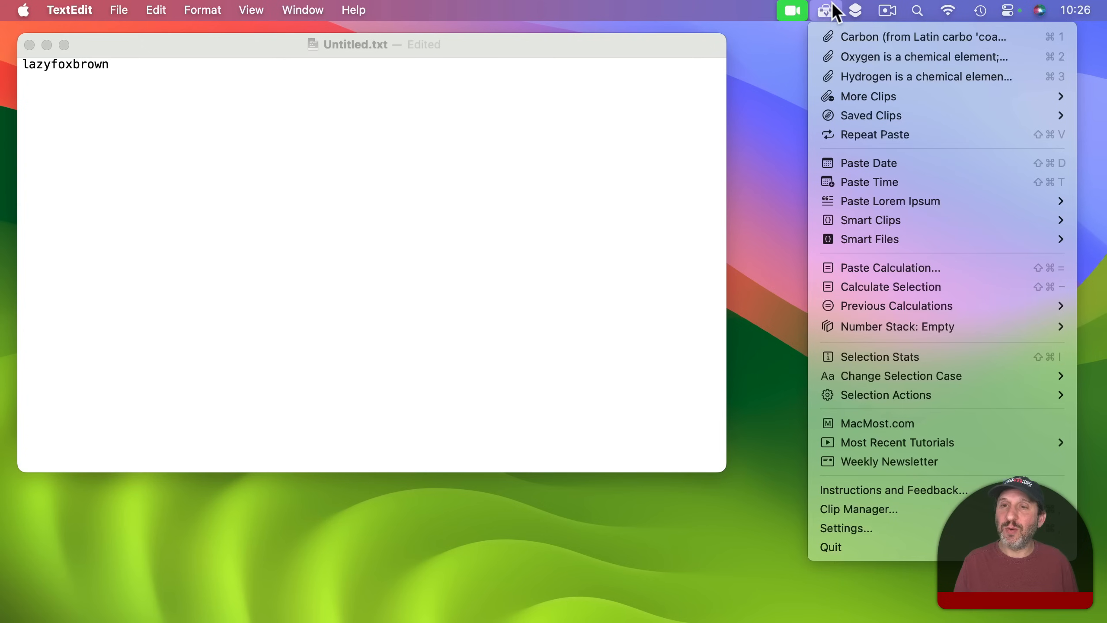
pyautogui.moveTo(866, 94)
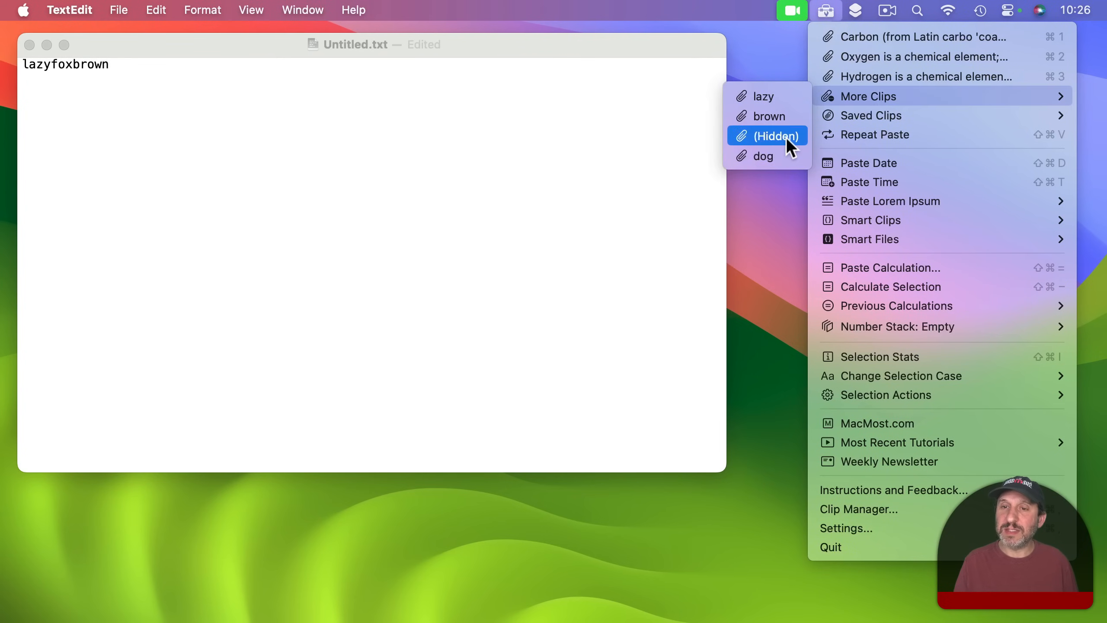
pyautogui.click(825, 13)
# - Reopen the Clip Manager and unhide the hidden clip between "brown" and "dog"
pyautogui.press('super+shift+c')
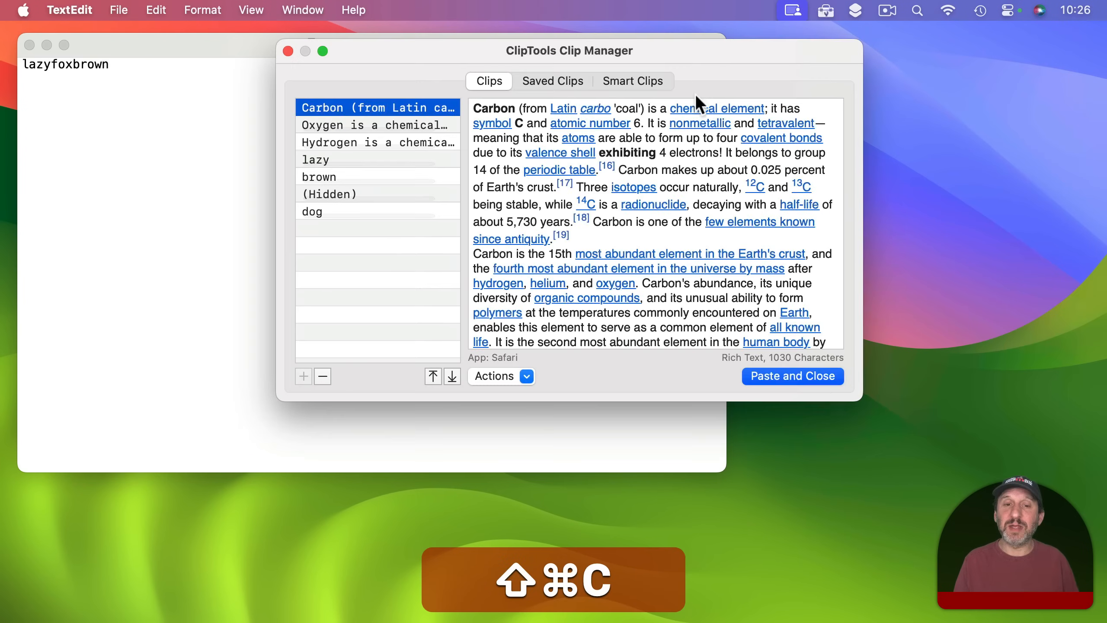
pyautogui.click(501, 376)
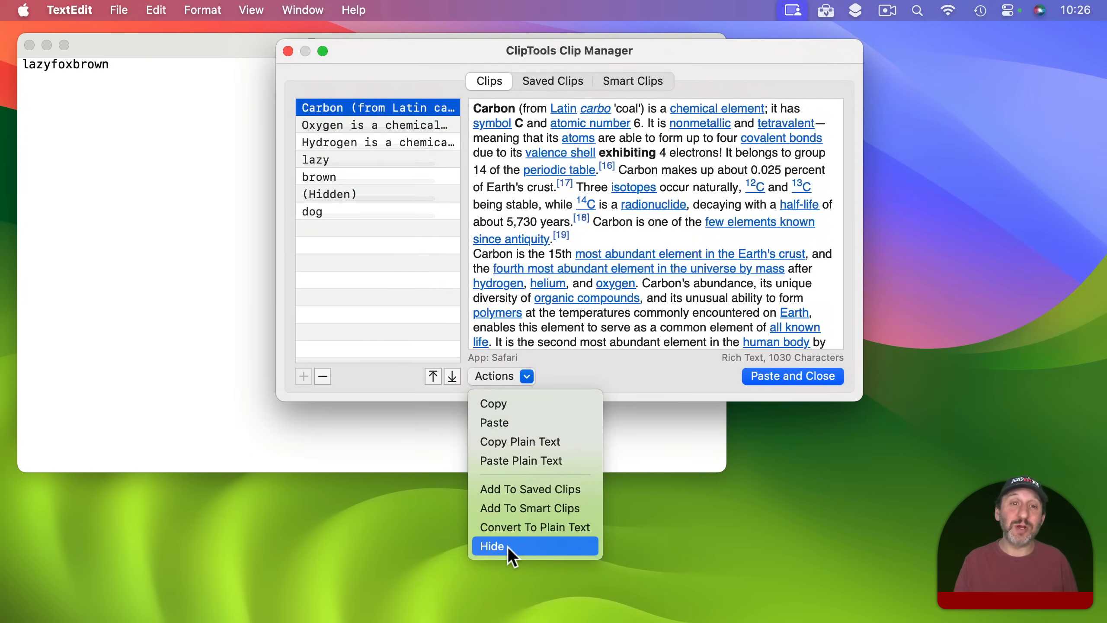
pyautogui.click(375, 201)
pyautogui.click(377, 196)
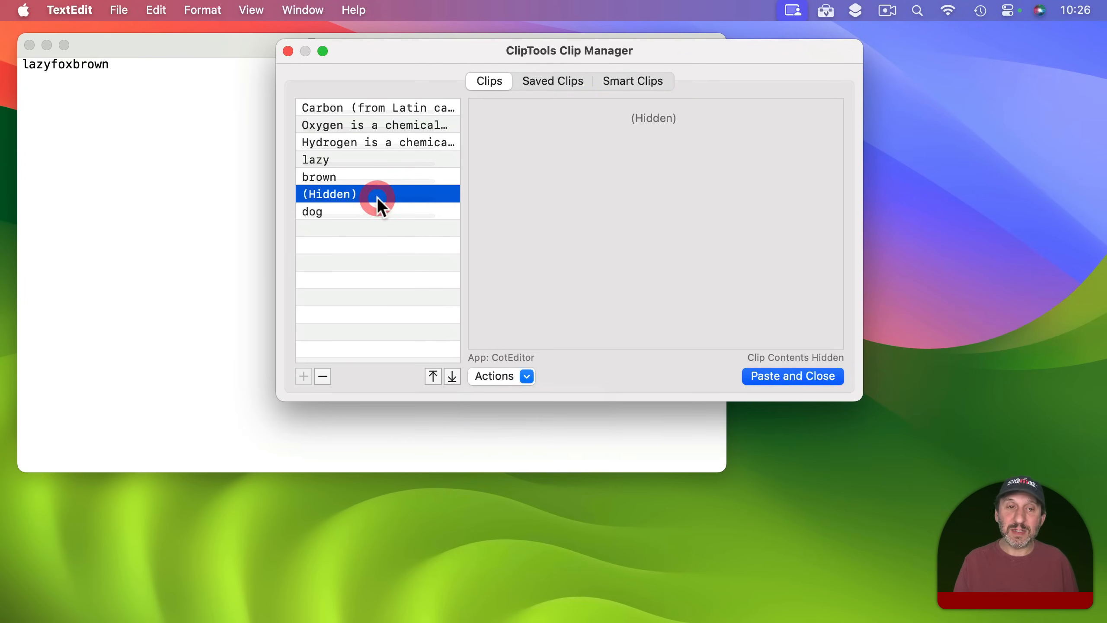
pyautogui.click(497, 375)
pyautogui.click(516, 509)
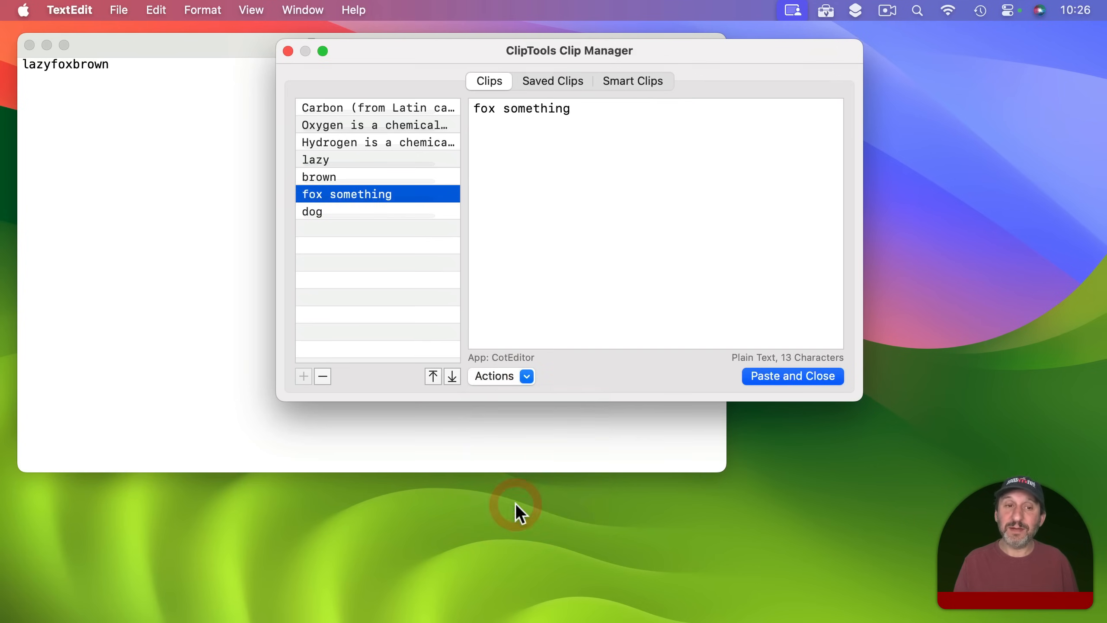
# - Paste the "Hello {ask:Name}!" smart clip into the text document, entering the recipient's first name when asked
pyautogui.click(644, 81)
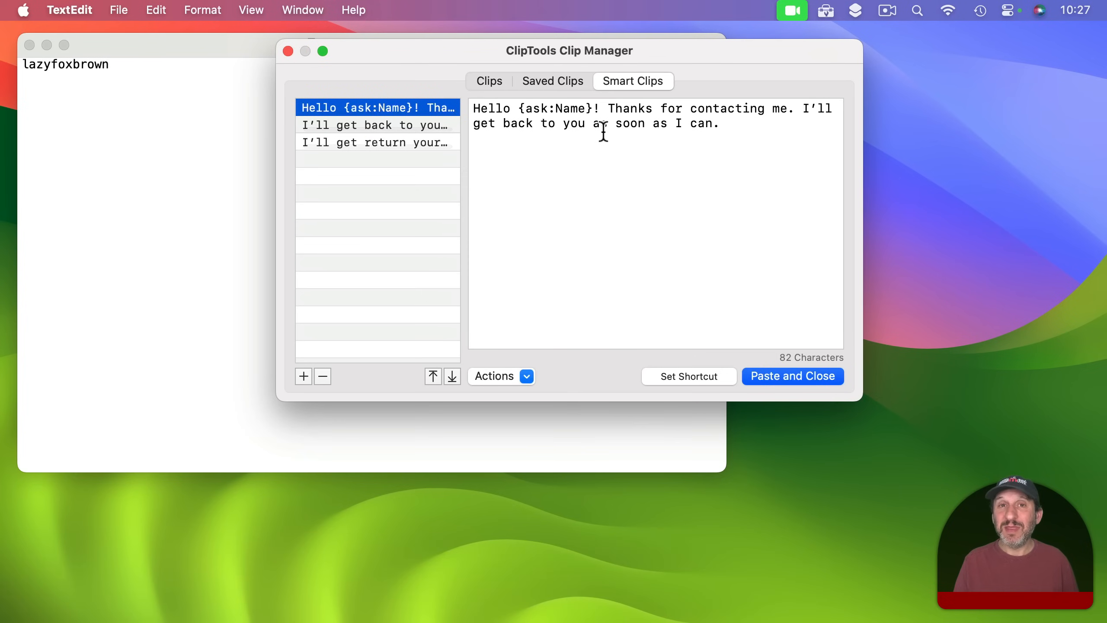
pyautogui.click(769, 377)
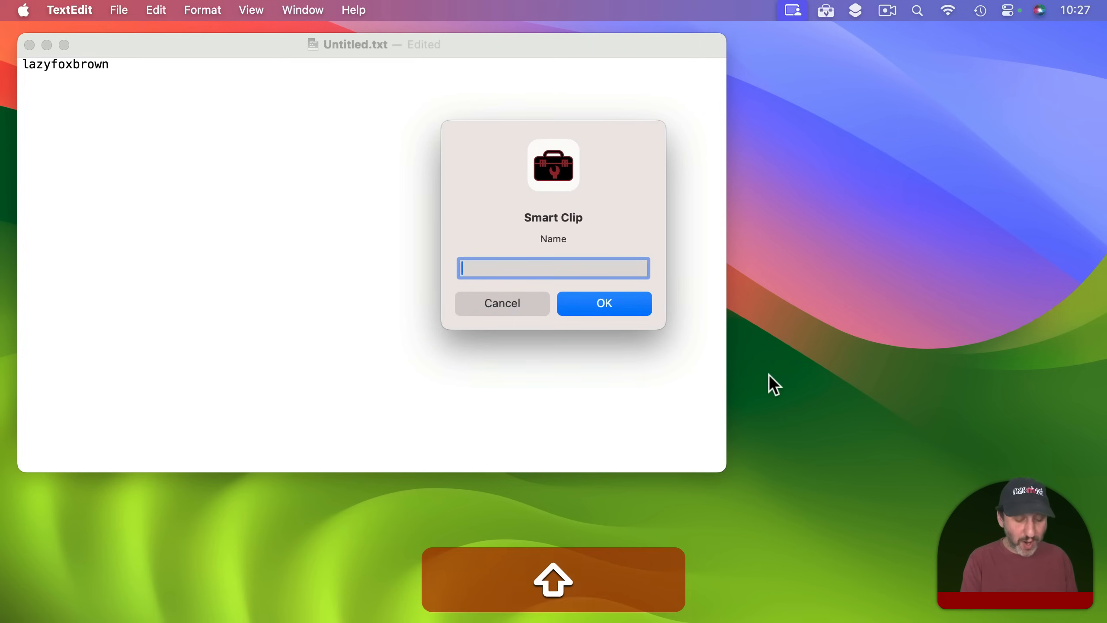
pyautogui.write('Mark')
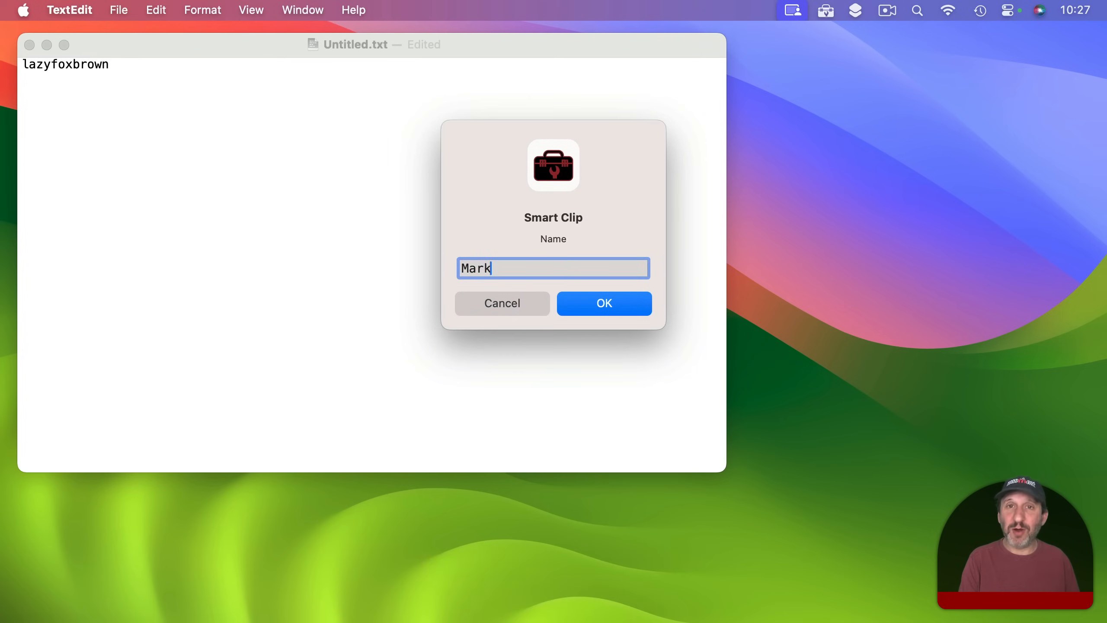
pyautogui.press('Return')
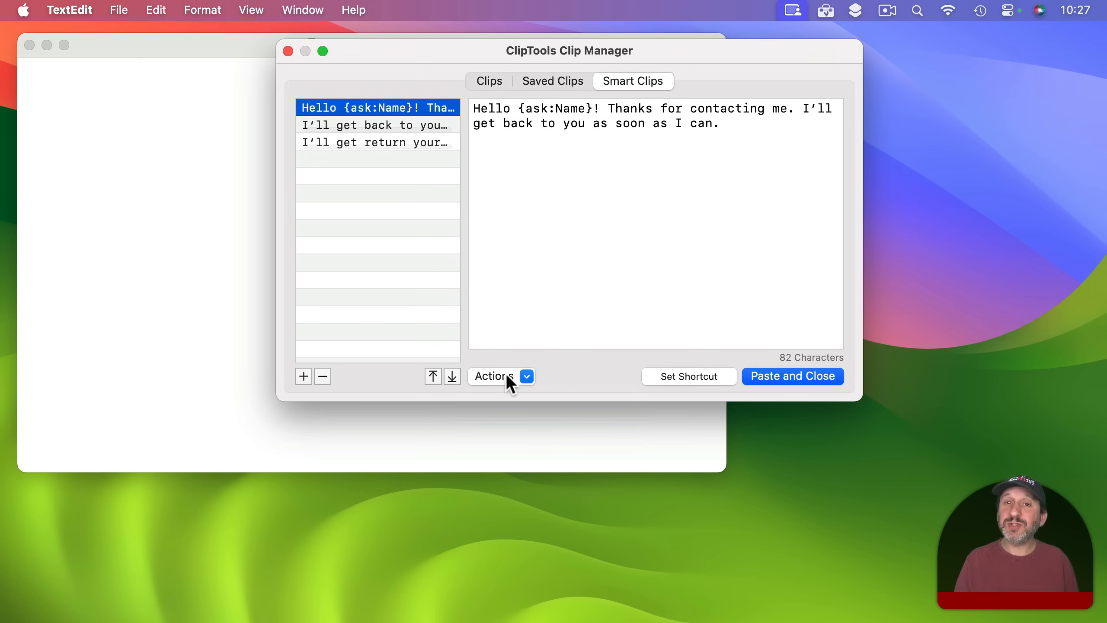
# - Review the actions available for the "Hello {ask:Name}!" smart clip, and assign it the shortcut ⌘F1
pyautogui.click(506, 375)
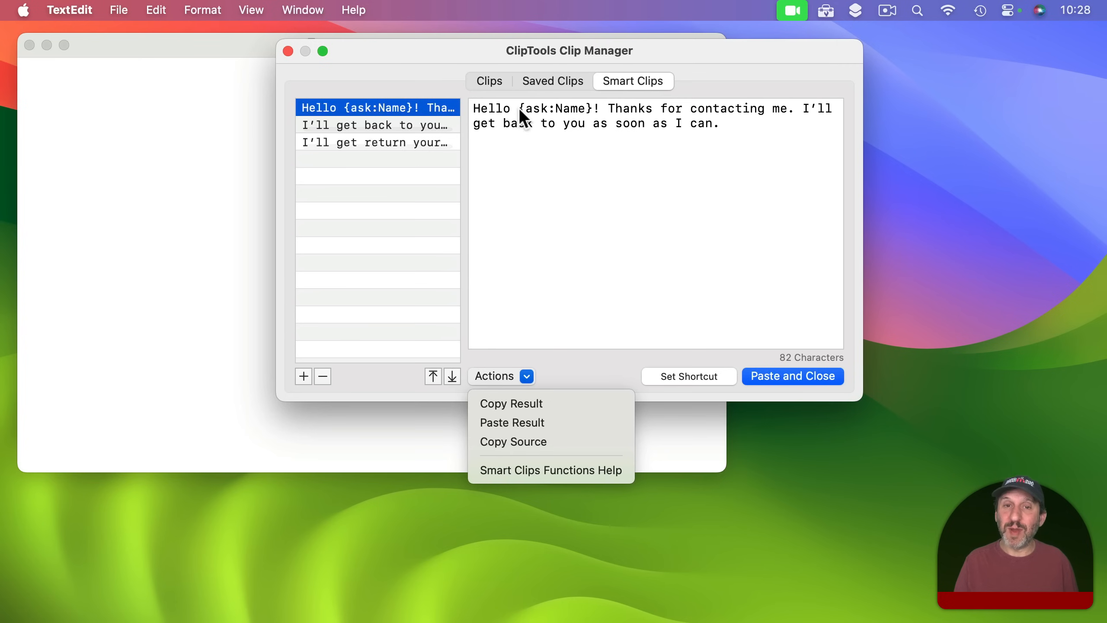
pyautogui.click(603, 212)
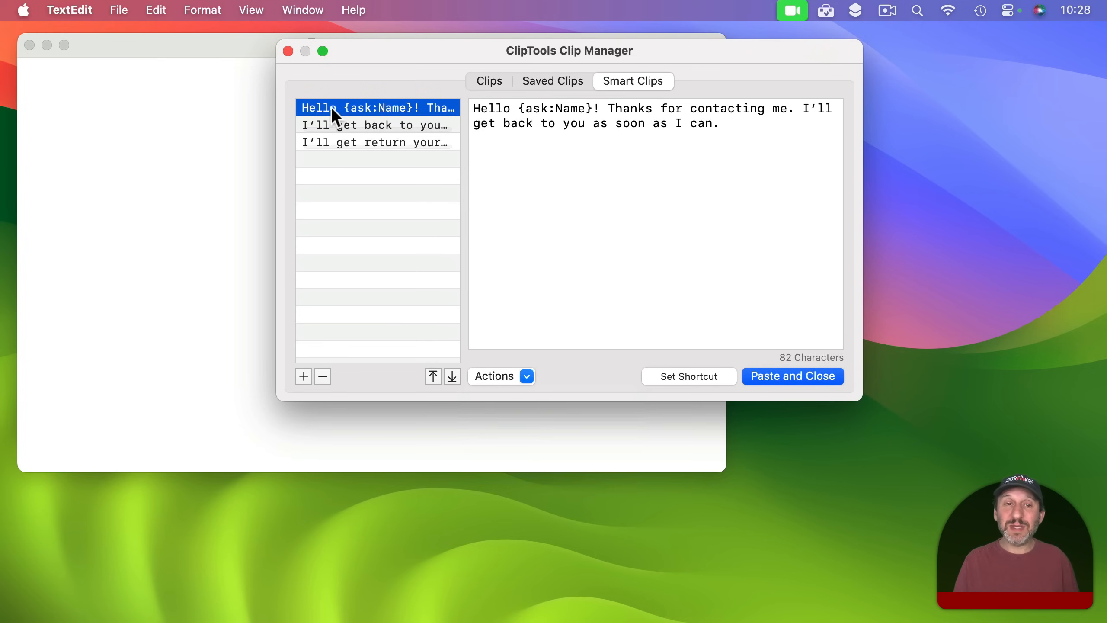
pyautogui.click(687, 378)
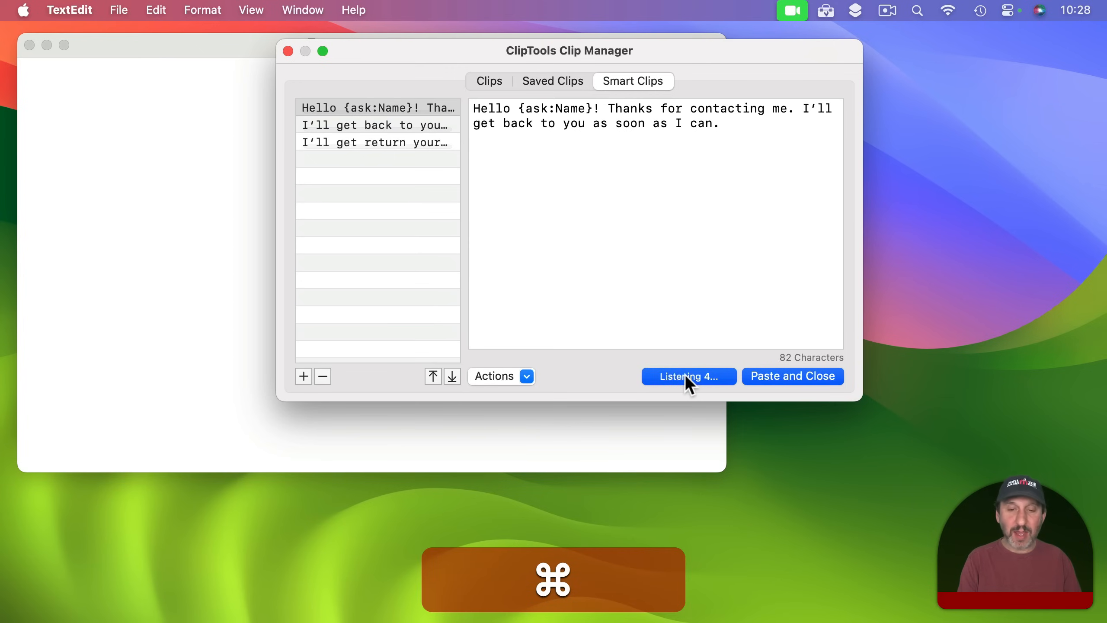
pyautogui.press('super+F1')
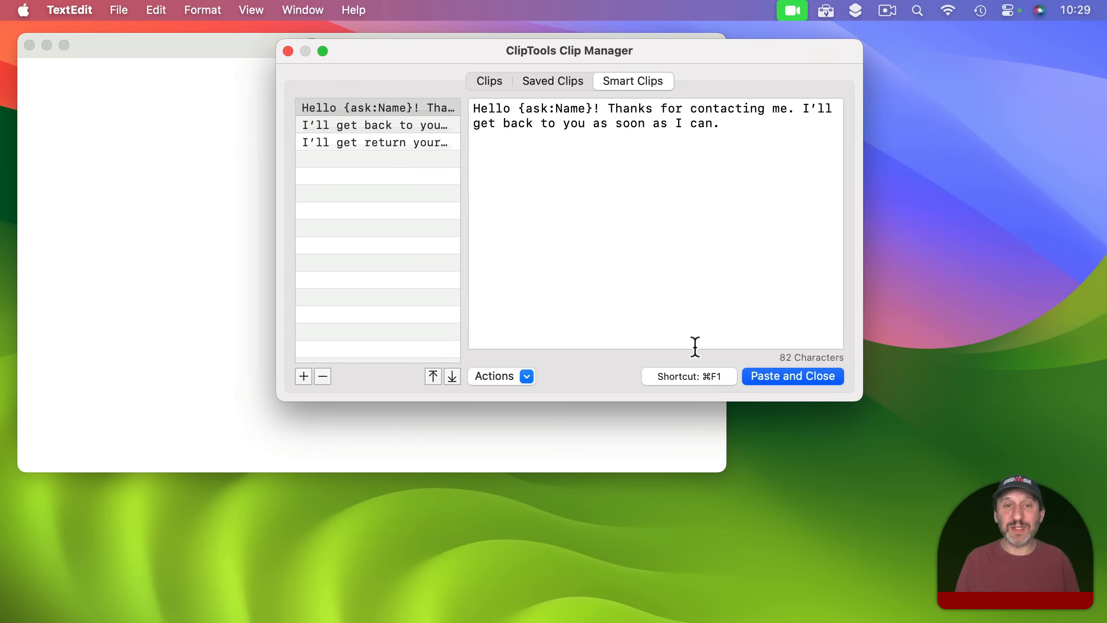
# - Close the Clip Manager and paste the "Hello {ask:Name}!" smart clip into the text document with its assigned shortcut, entering the recipient's first name
pyautogui.click(286, 49)
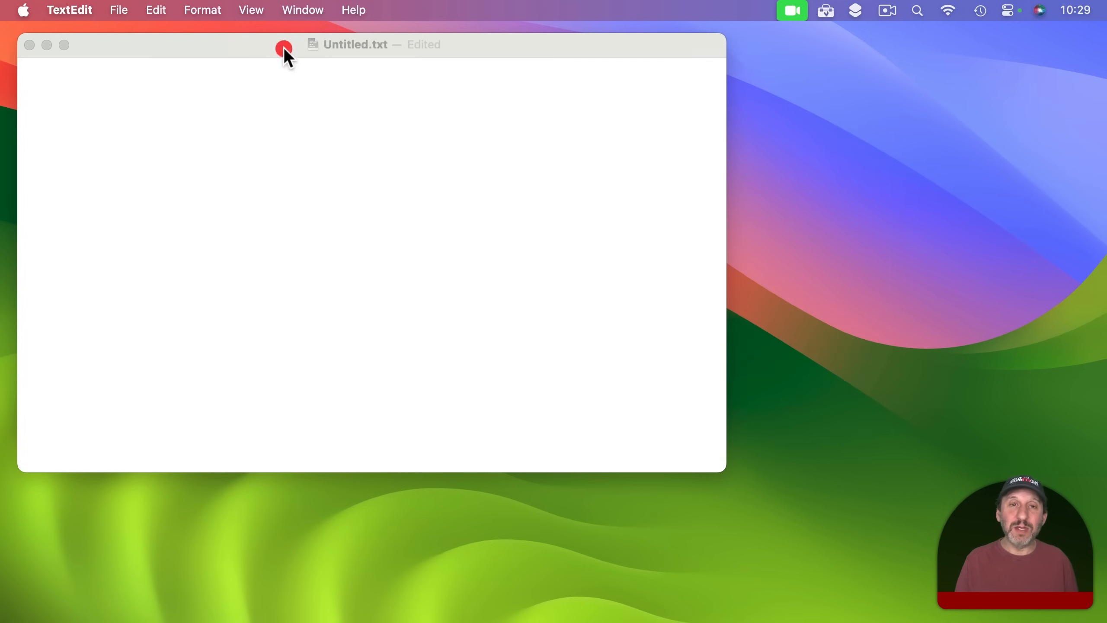
pyautogui.click(265, 120)
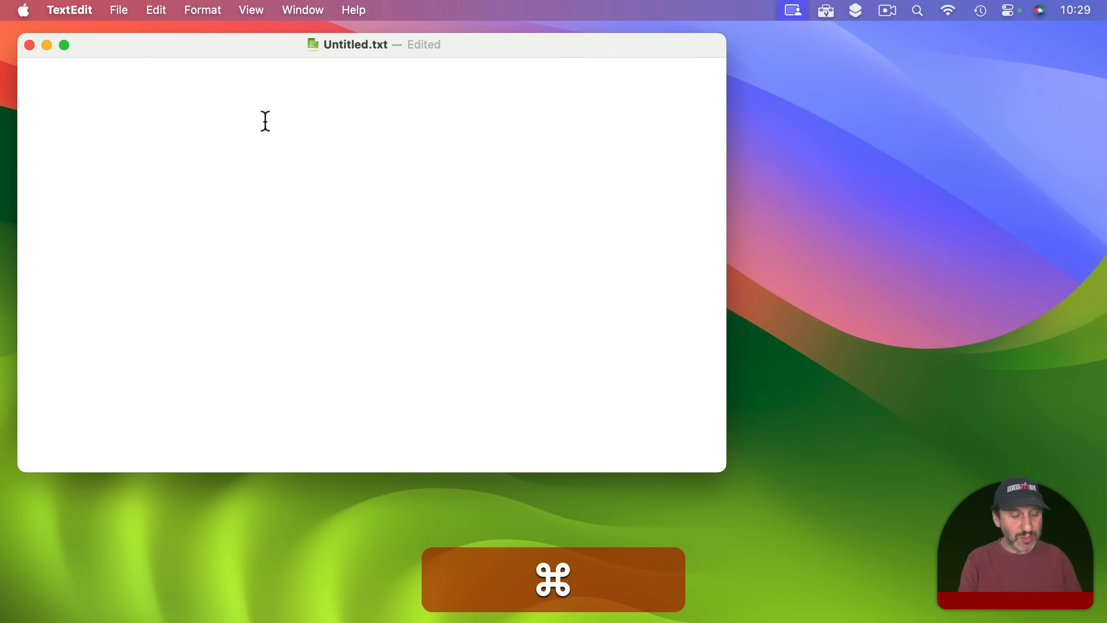
pyautogui.press('super+F1')
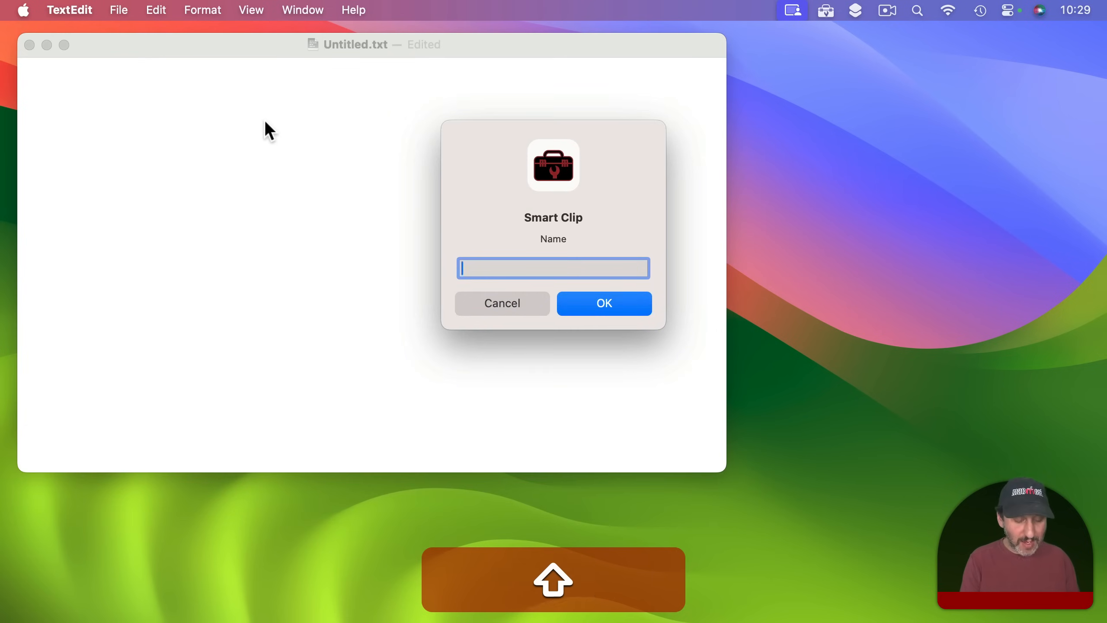
pyautogui.write('Mark')
pyautogui.press('Return')
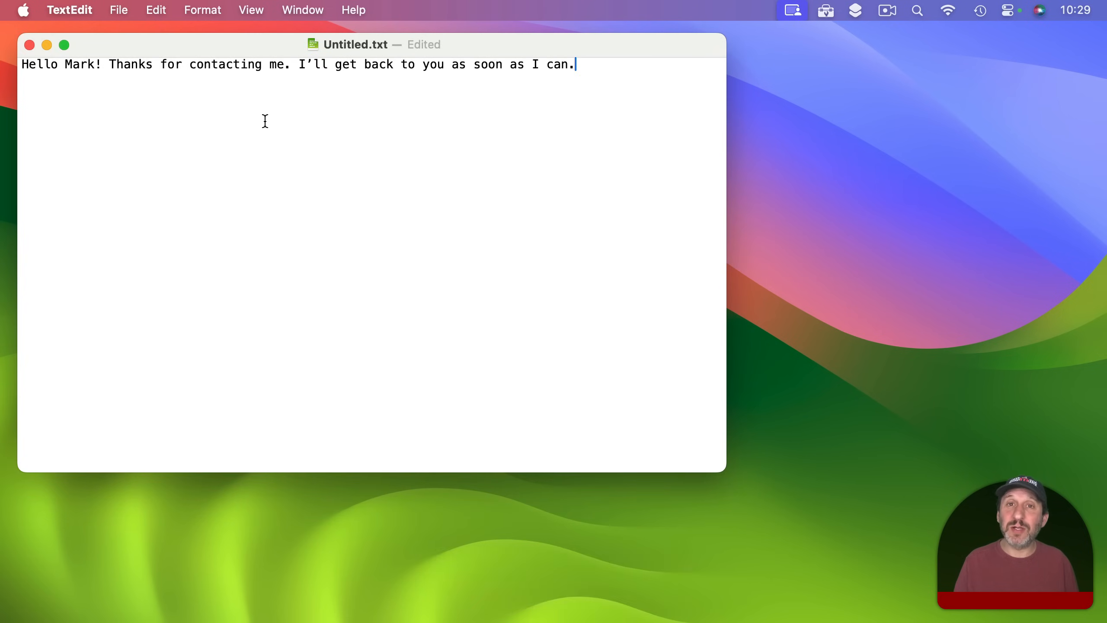
pyautogui.press('shift+super+c')
pyautogui.moveTo(519, 108); pyautogui.dragTo(590, 108)
pyautogui.click(590, 115)
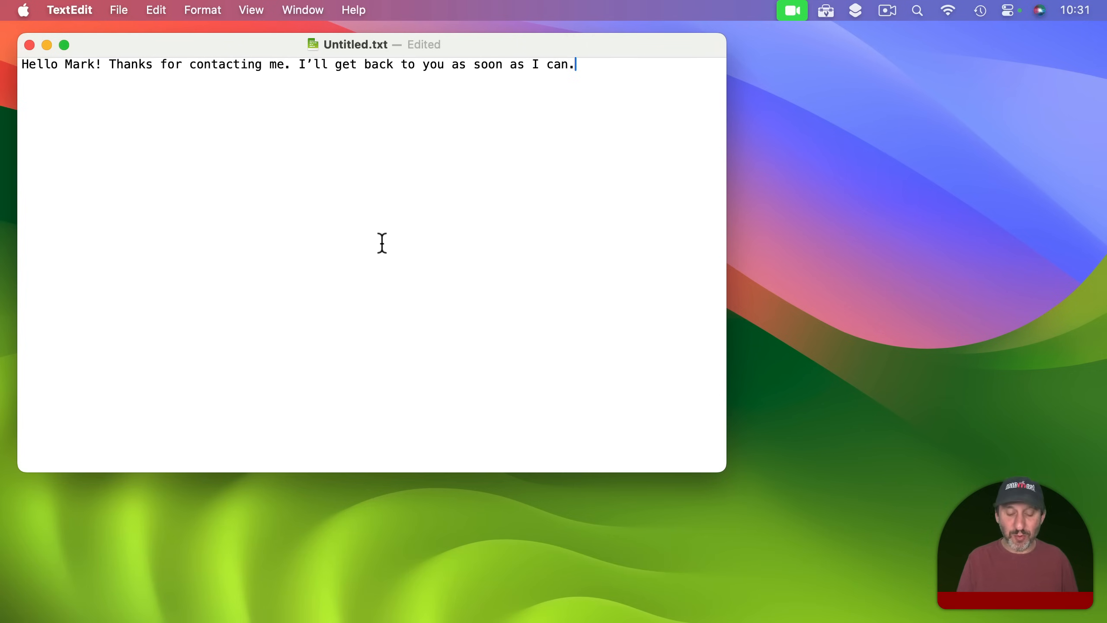
# - Start a new line in the text document and paste the "dog" clip there from the Clip Manager
pyautogui.press('Return')
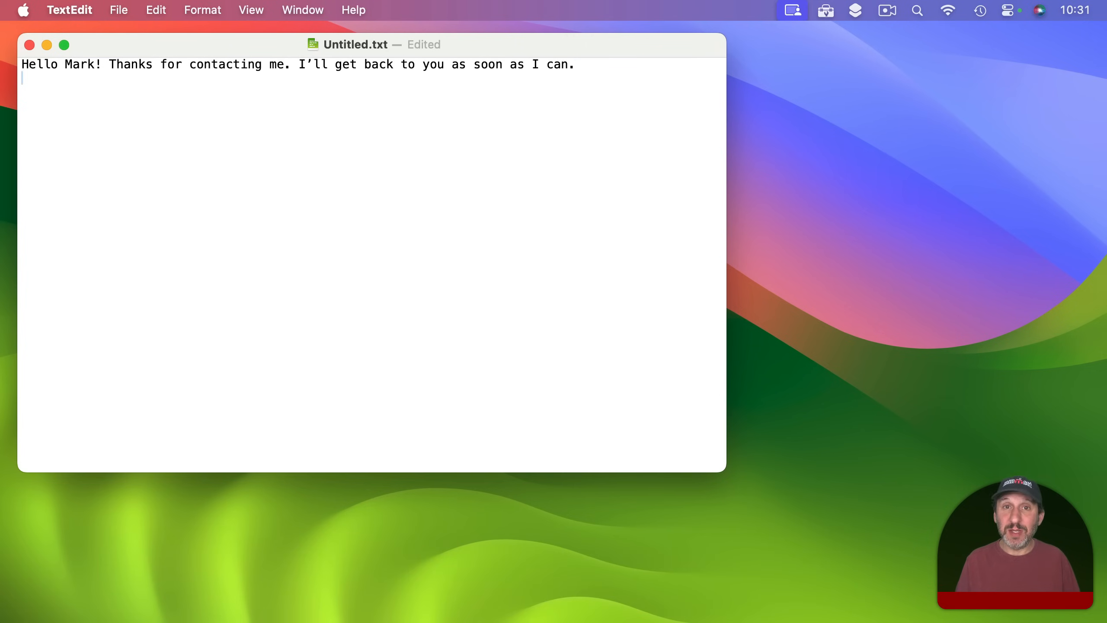
pyautogui.press('shift+super+c')
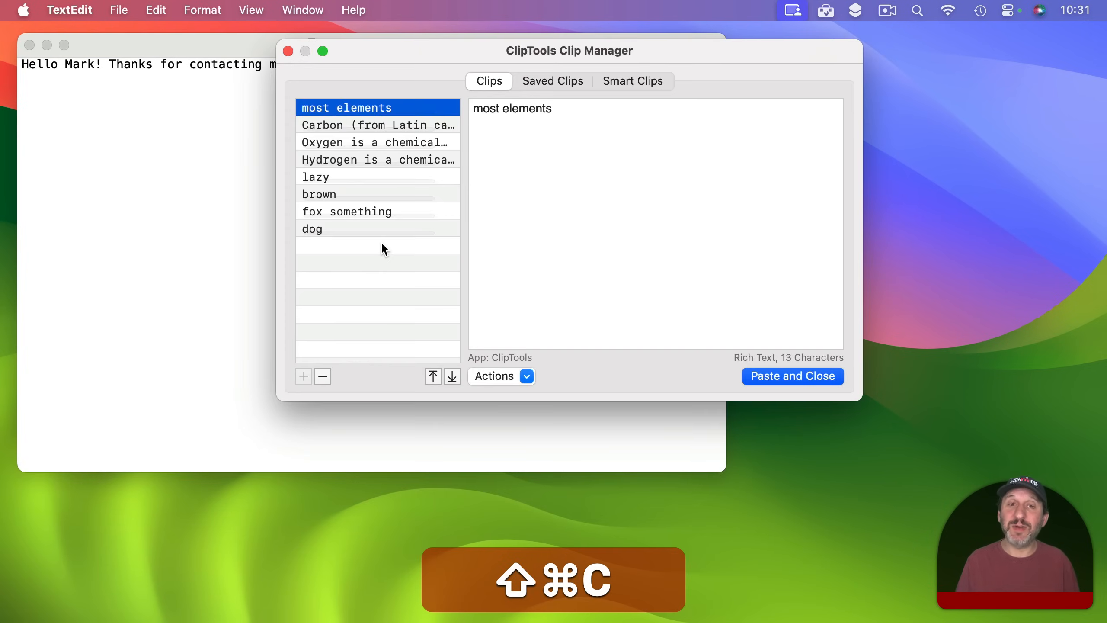
pyautogui.press('Down')
pyautogui.press('Down')
pyautogui.press('Down')
pyautogui.press('Down')
pyautogui.press('Down')
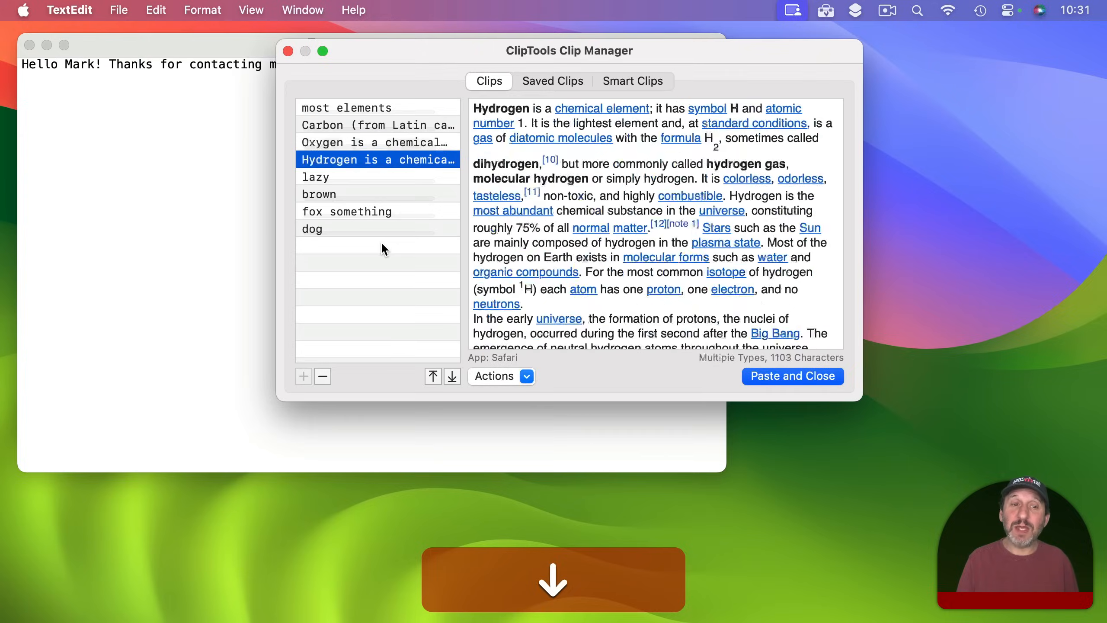
pyautogui.press('Down')
pyautogui.press('Down')
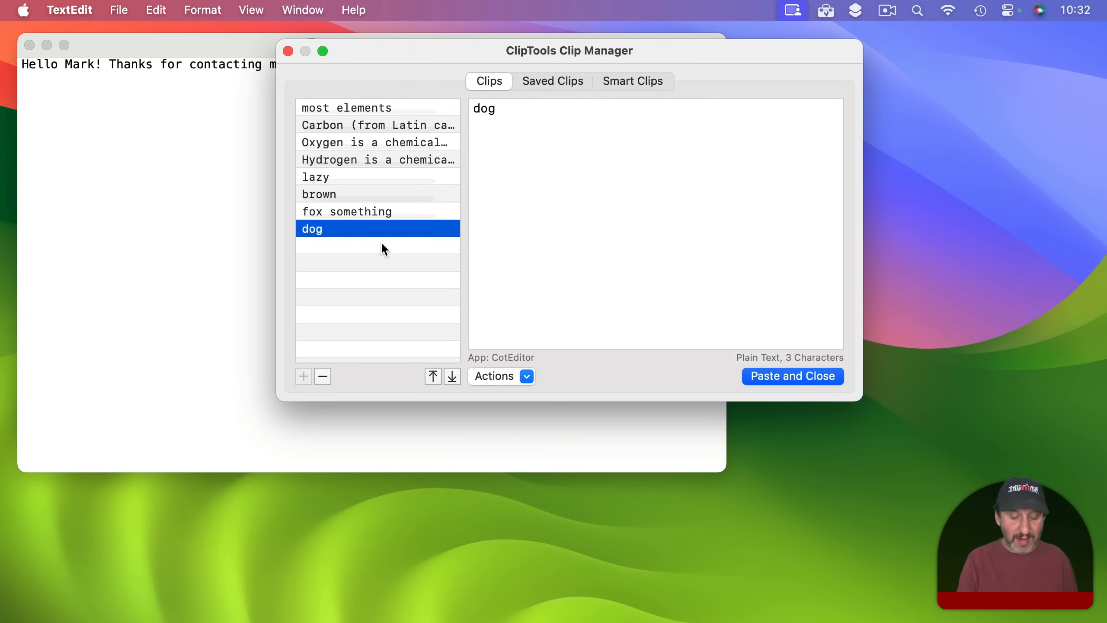
pyautogui.press('Return')
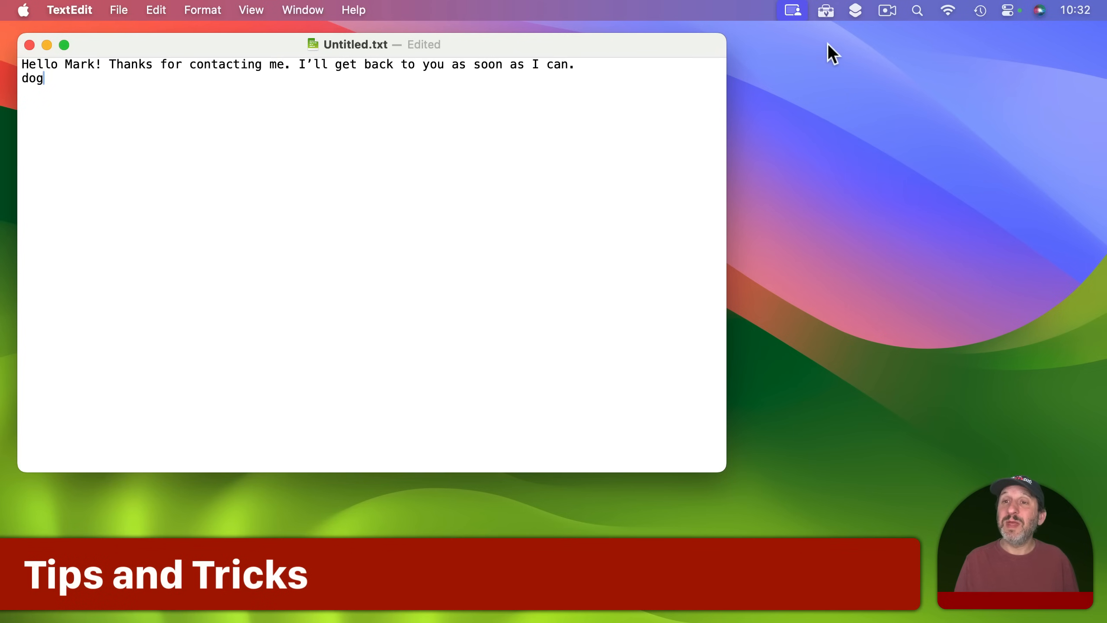
# - Open the Clip Manager as a floating window, move it and the text document to check their stacking, and close it
pyautogui.click(833, 13)
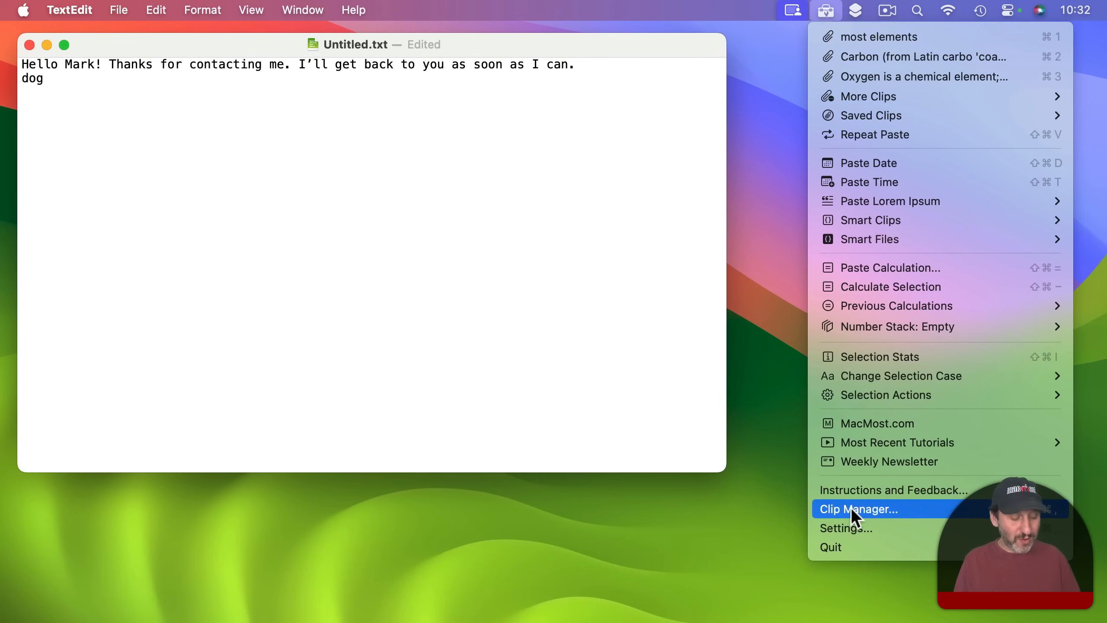
pyautogui.press('alt')
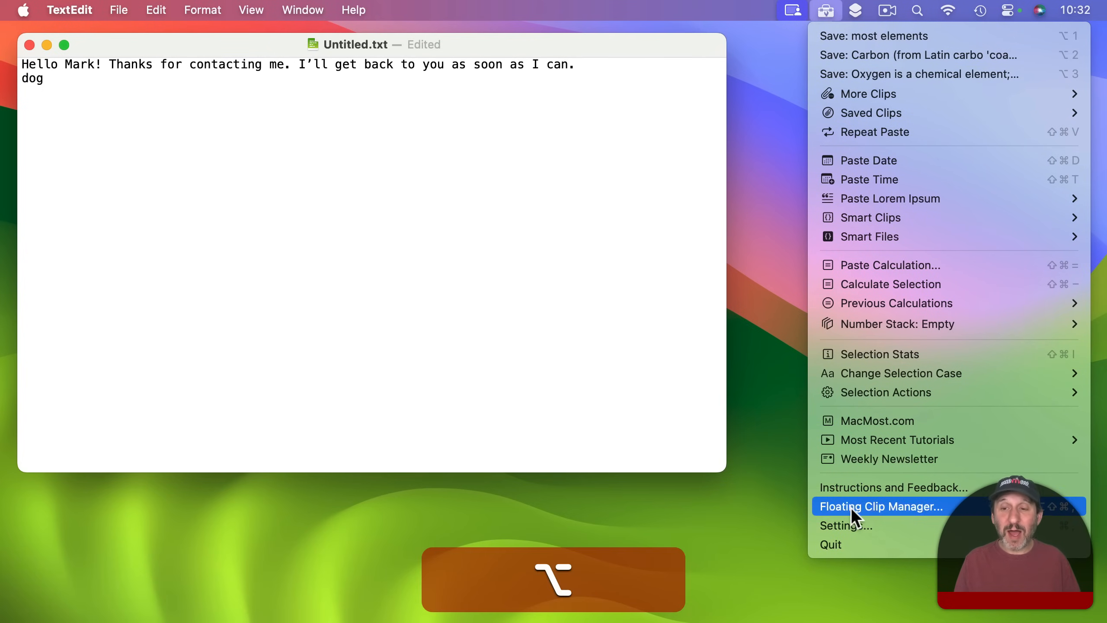
pyautogui.click(882, 506)
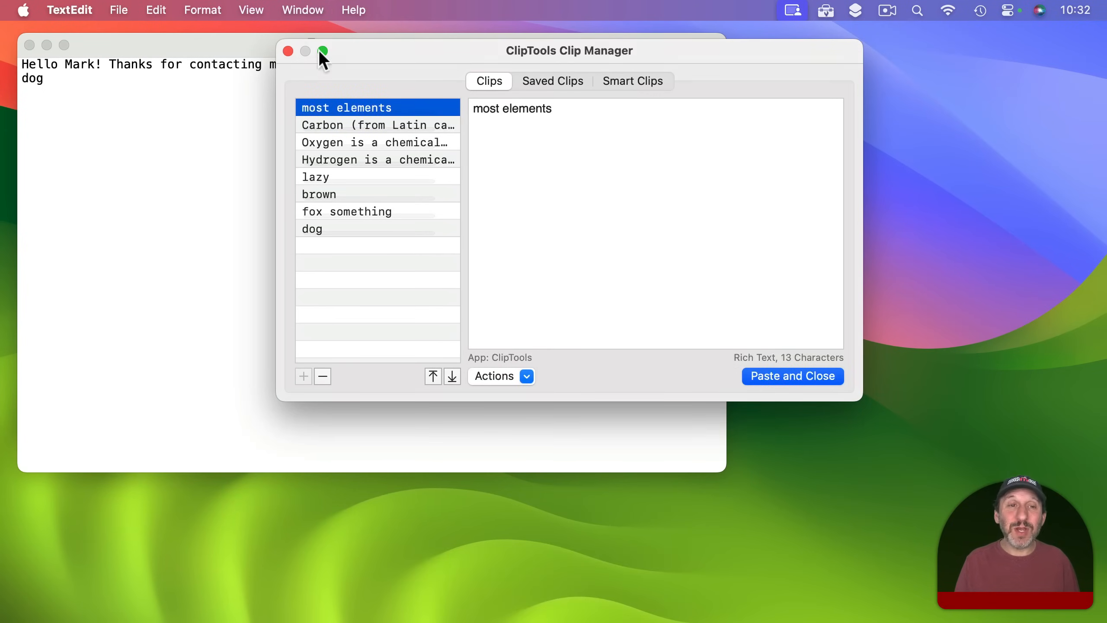
pyautogui.moveTo(245, 42); pyautogui.dragTo(254, 79)
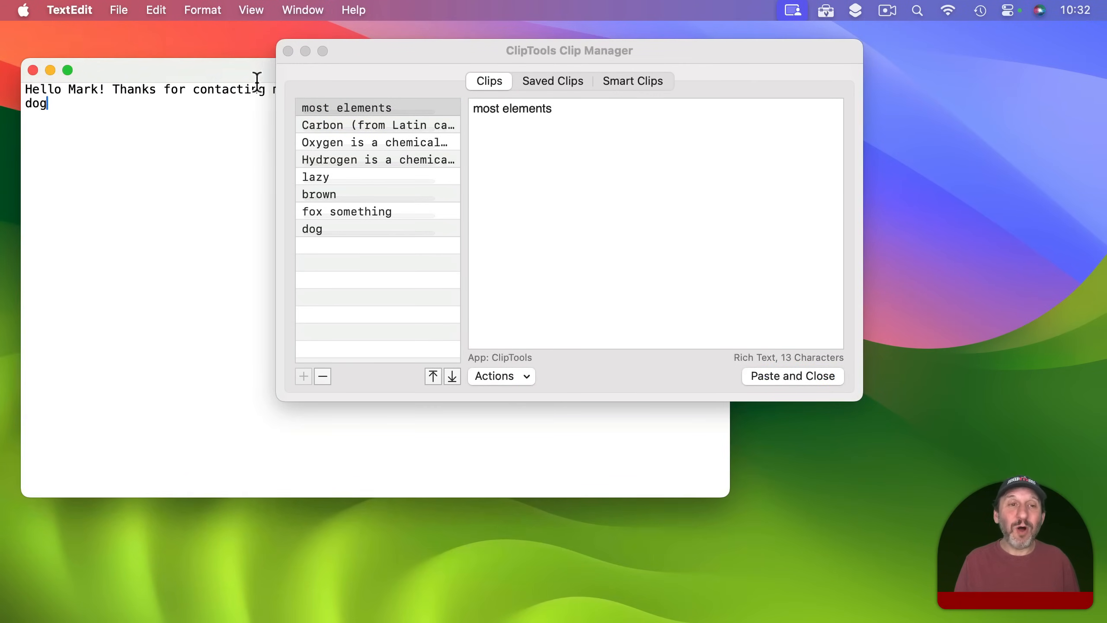
pyautogui.moveTo(351, 53); pyautogui.dragTo(401, 46)
pyautogui.moveTo(227, 69)
pyautogui.mouseDown()
pyautogui.moveTo(239, 64)
pyautogui.moveTo(225, 60)
pyautogui.mouseUp()
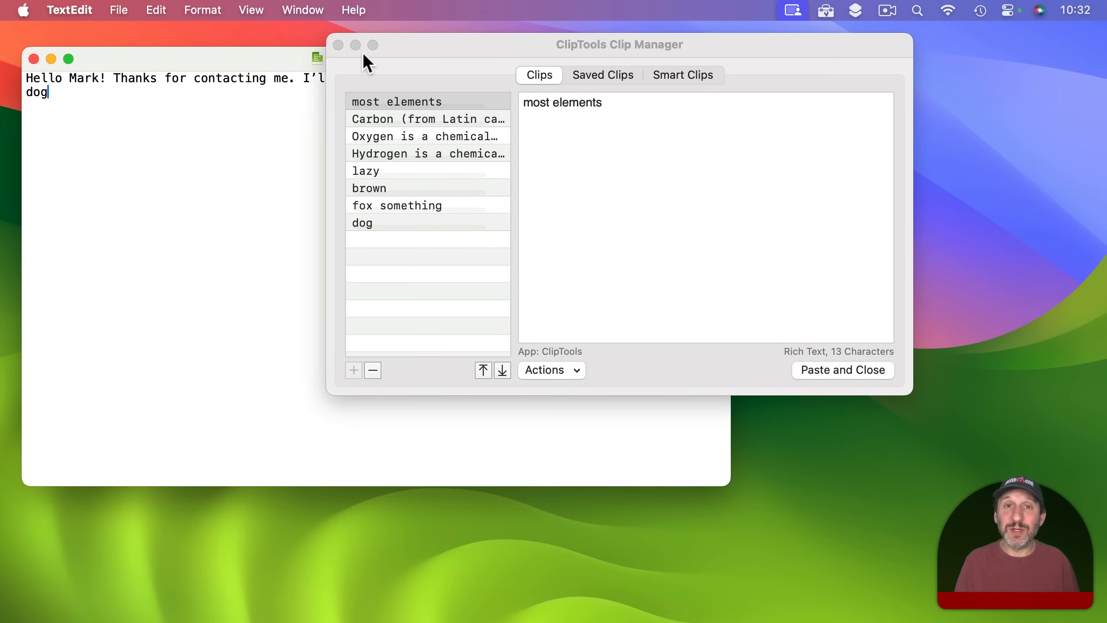
pyautogui.click(338, 45)
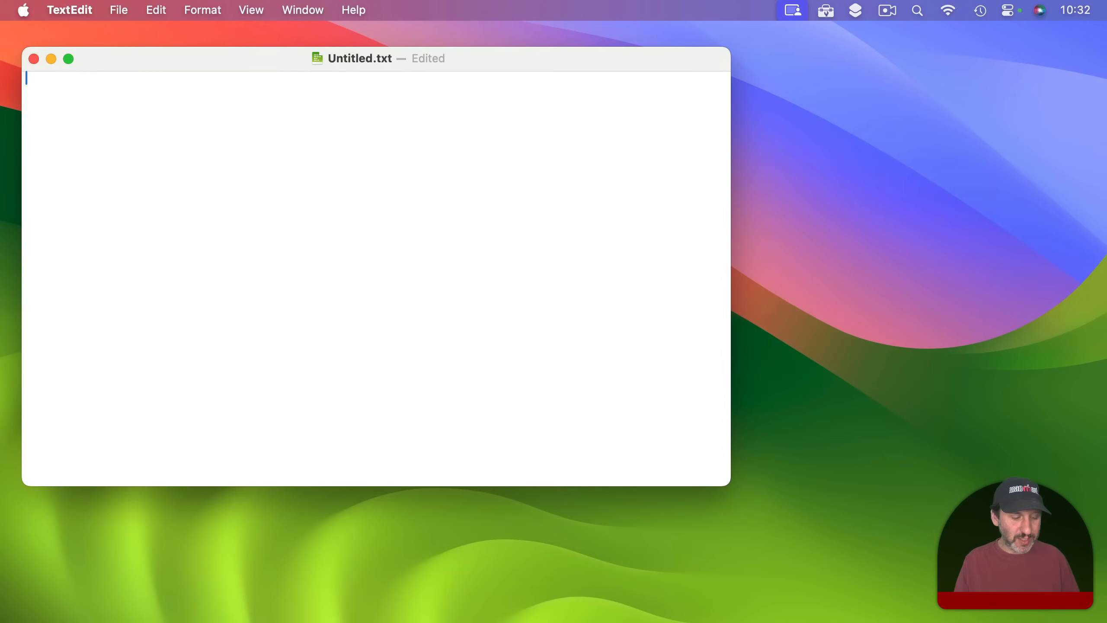
# - Toggle the Clip Manager open, closed and open again over the empty text document
pyautogui.press('shift+super+c')
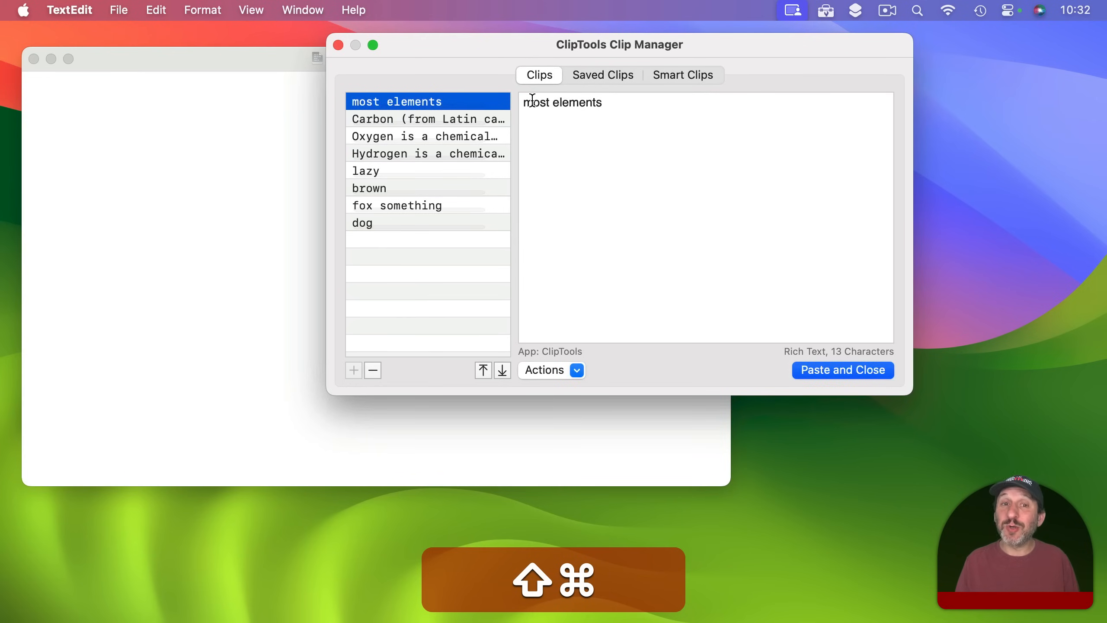
pyautogui.press('shift+super+c')
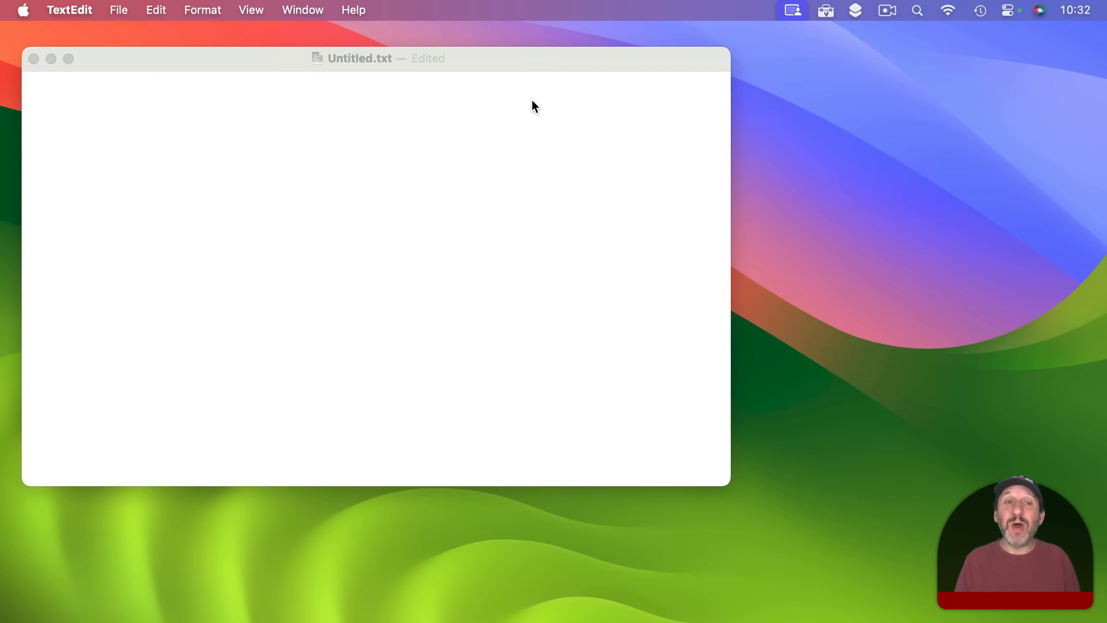
pyautogui.press('shift+super+c')
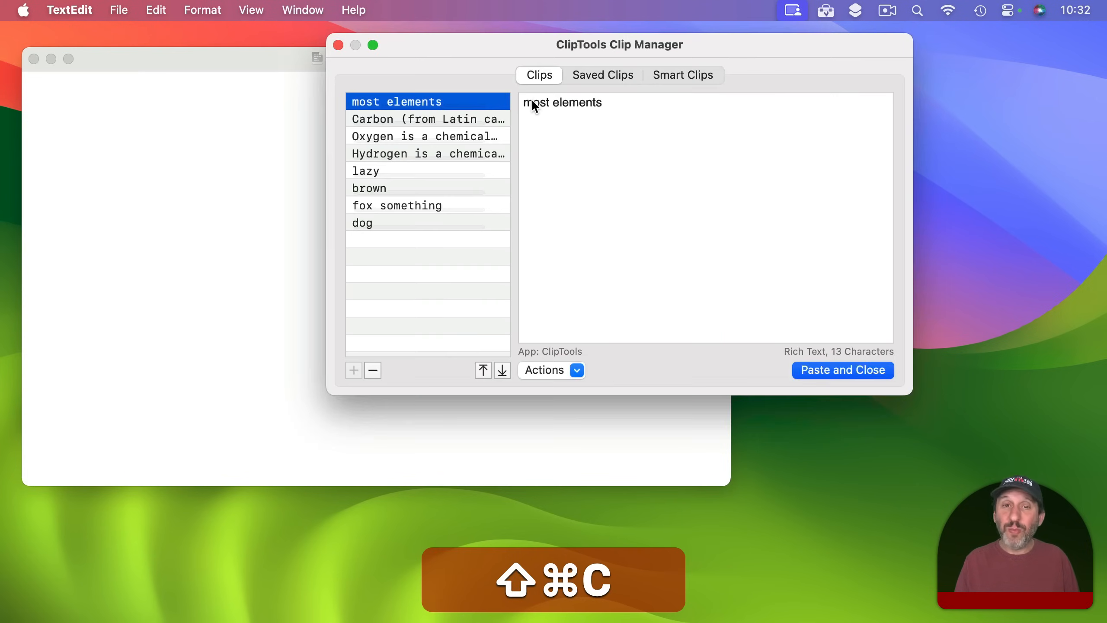
# - Bring the text document in front of the Clip Manager, and recall the manager to the front, closing and reopening it
pyautogui.click(183, 50)
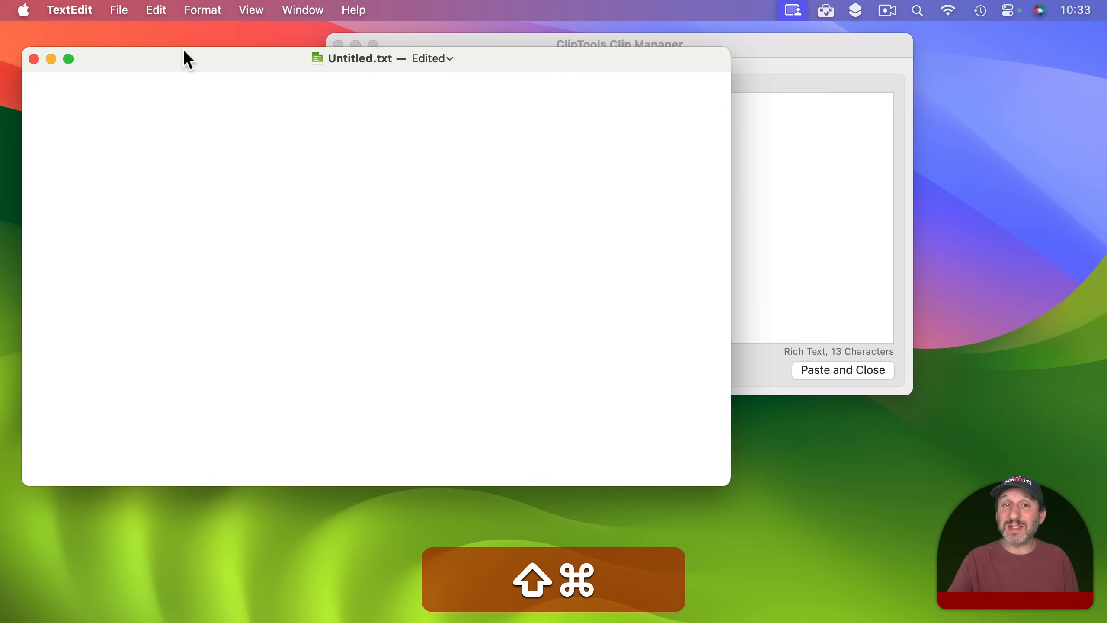
pyautogui.press('shift+super+c')
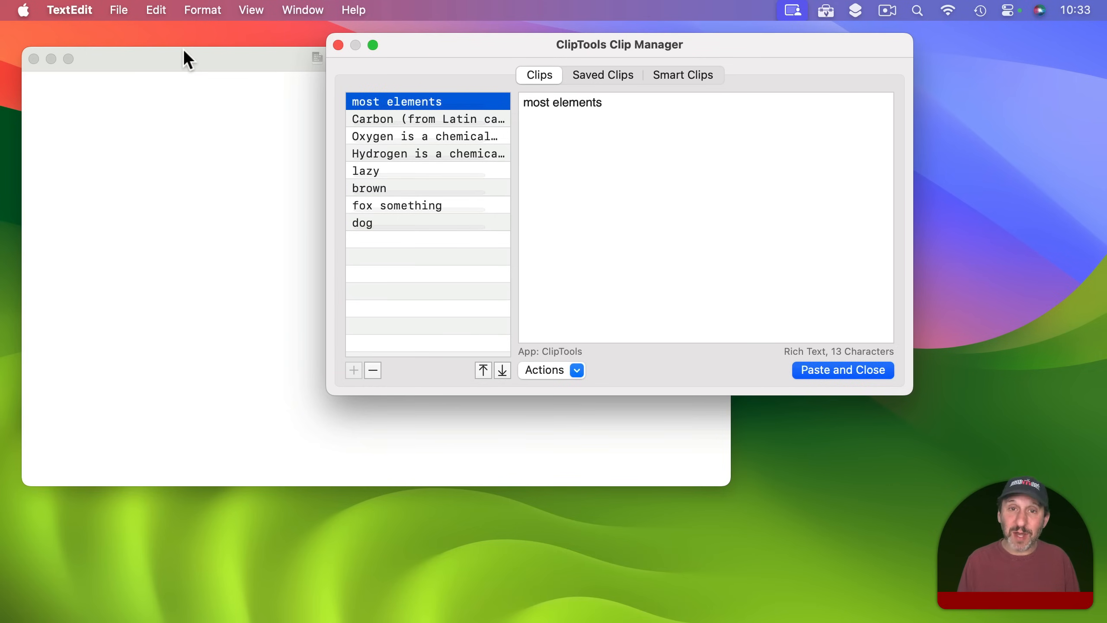
pyautogui.press('shift+super+c')
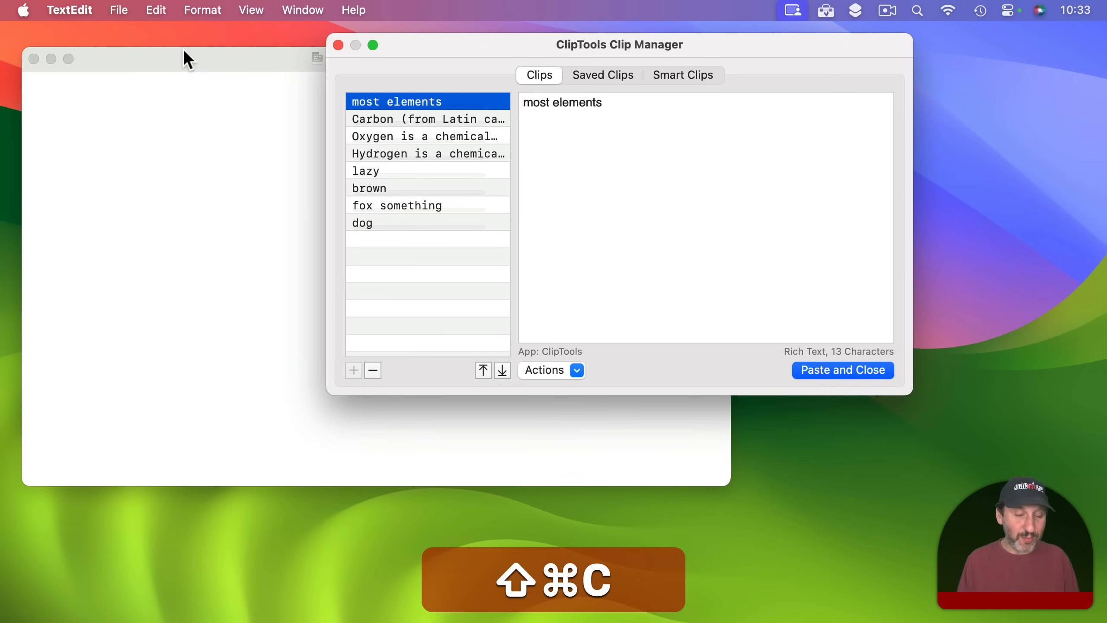
pyautogui.press('shift+super+c')
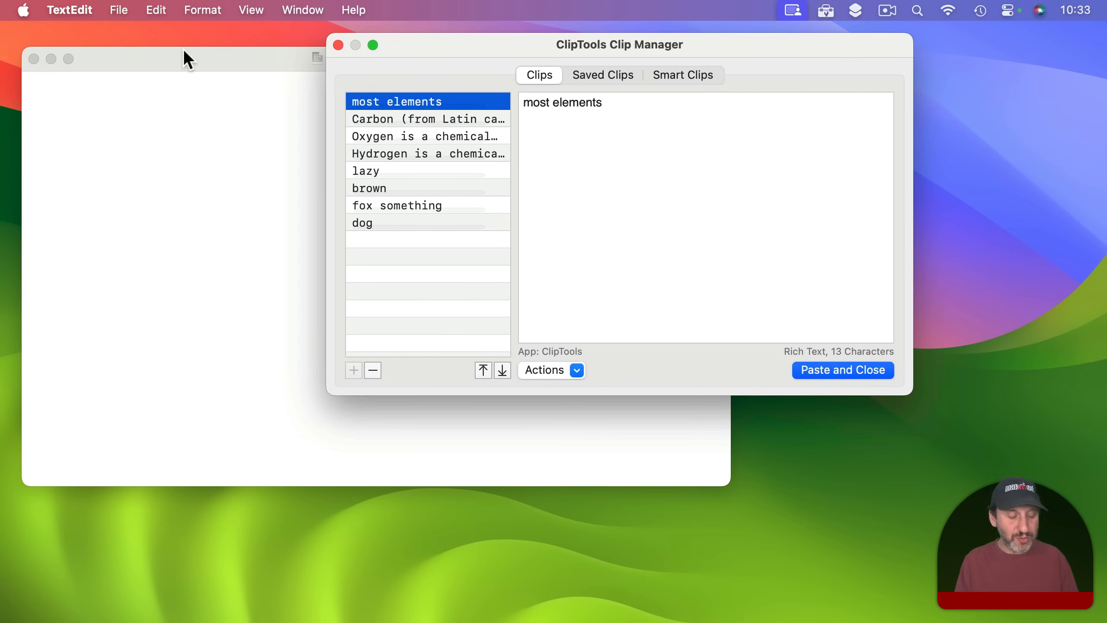
pyautogui.press('super+w')
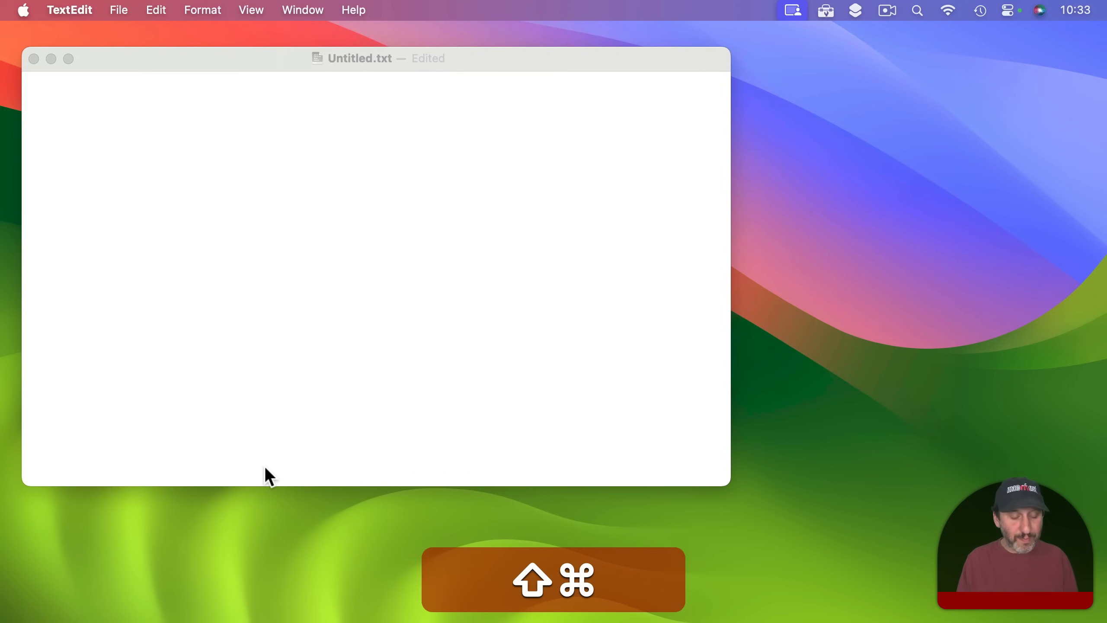
pyautogui.press('shift+super+c')
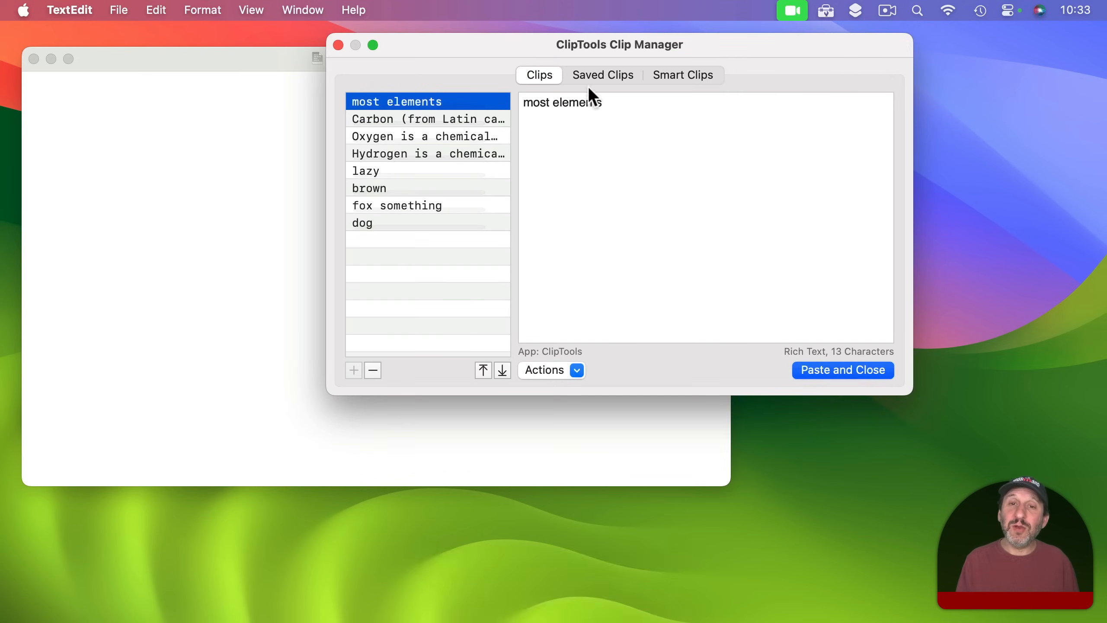
# - Look through the saved clips and smart clips in the Clip Manager, and return to the regular clips
pyautogui.click(585, 74)
pyautogui.click(693, 73)
pyautogui.click(611, 73)
pyautogui.click(537, 74)
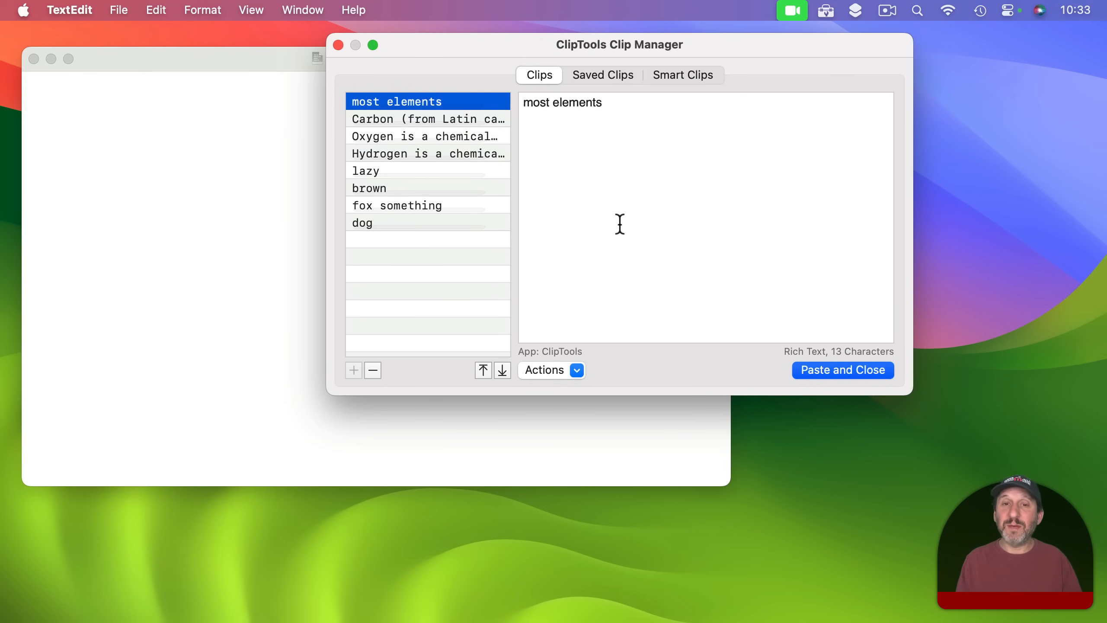
pyautogui.press('super')
pyautogui.press('super+2')
pyautogui.press('super+3')
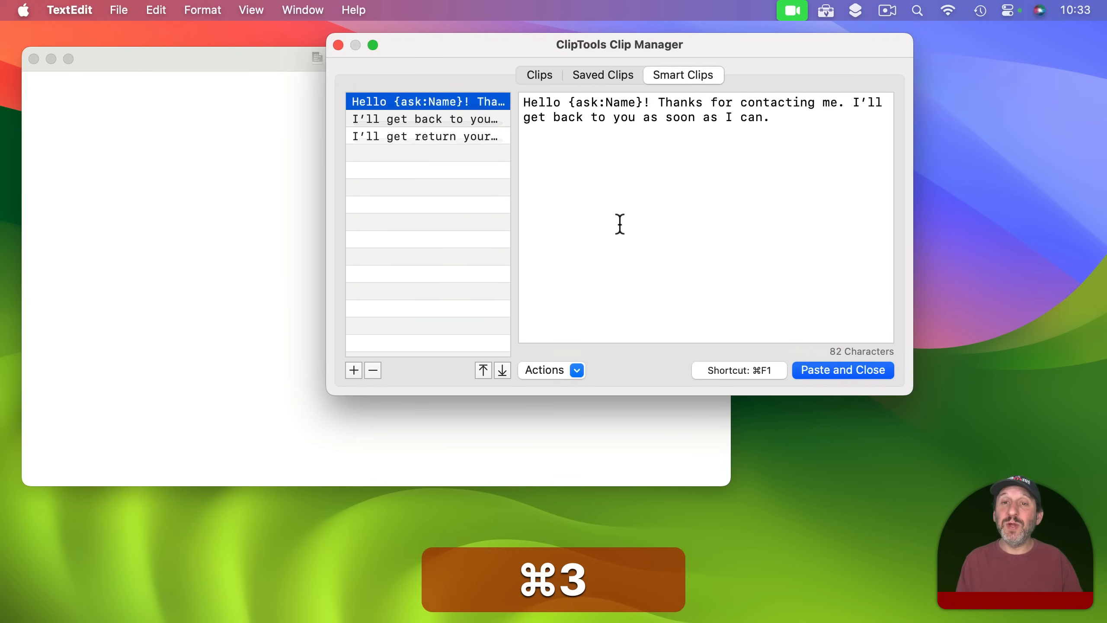
pyautogui.press('super+1')
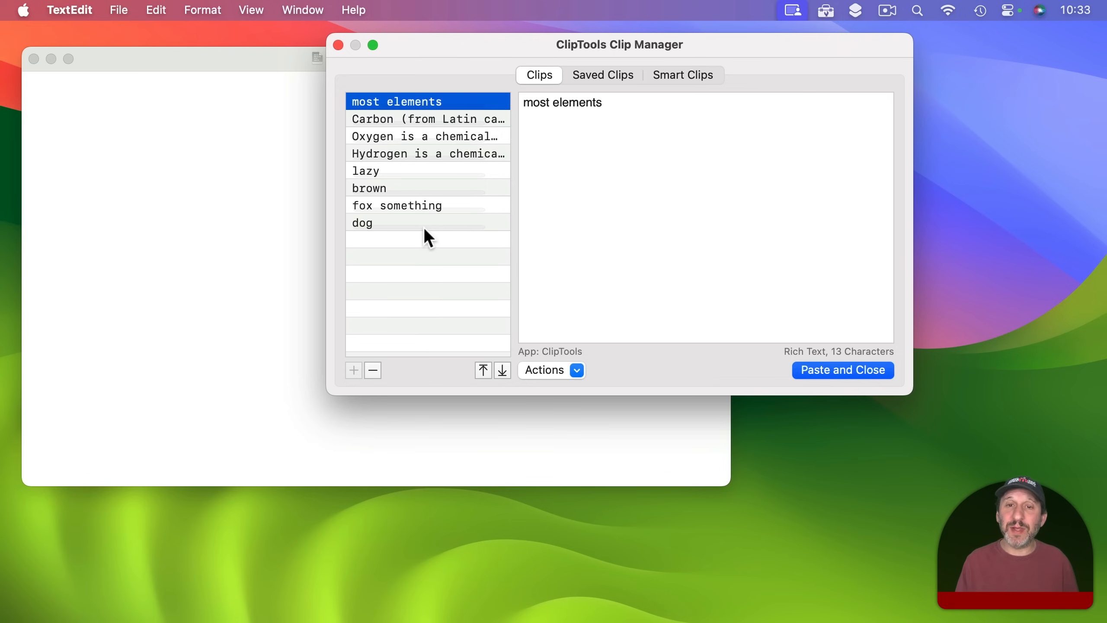
# - Add a new saved clip in the Clip Manager and replace its text with "Whatever you want"
pyautogui.click(586, 76)
pyautogui.click(675, 76)
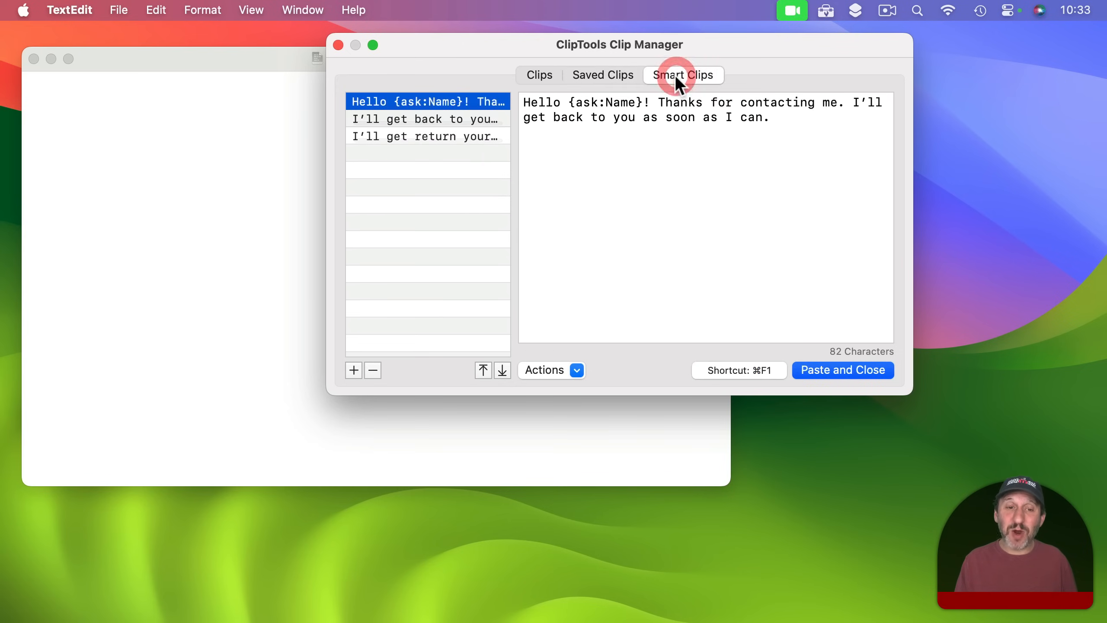
pyautogui.click(605, 74)
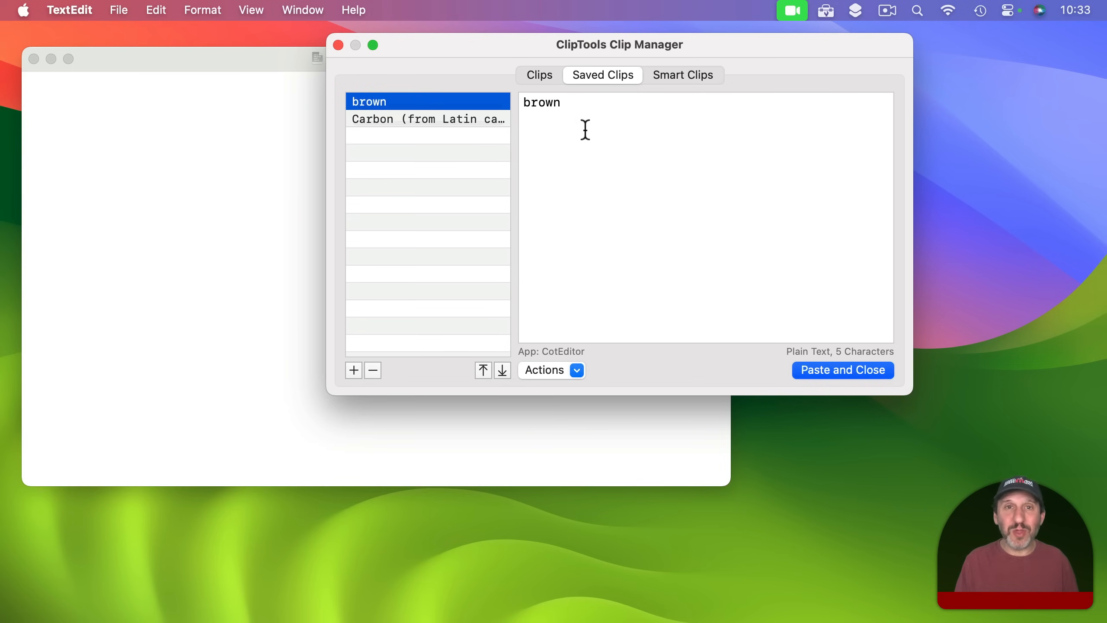
pyautogui.click(353, 369)
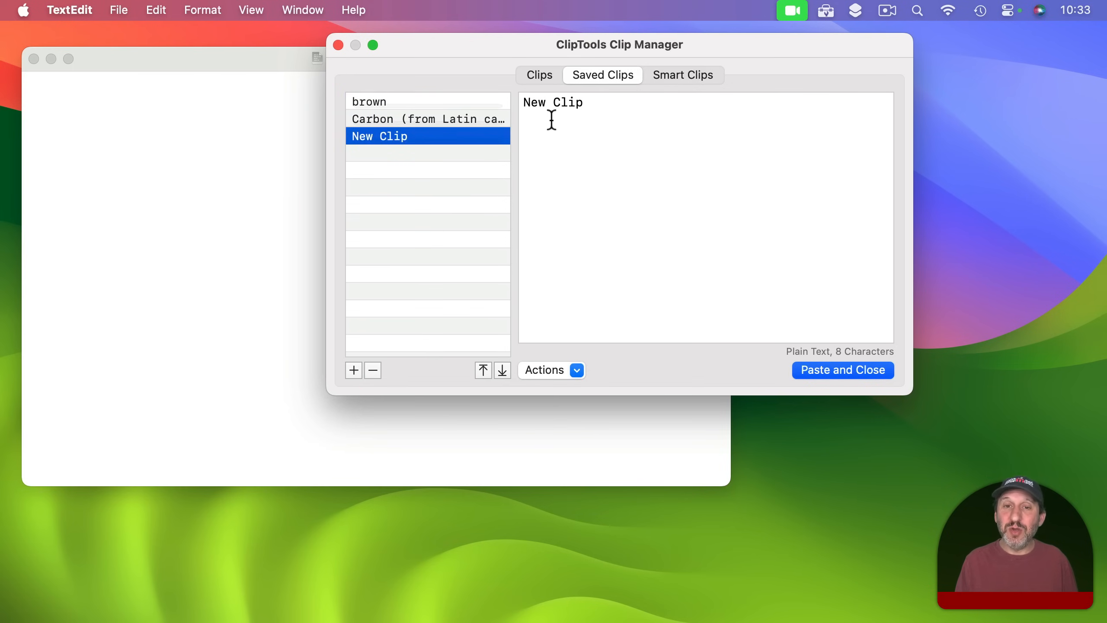
pyautogui.moveTo(583, 103); pyautogui.dragTo(496, 96)
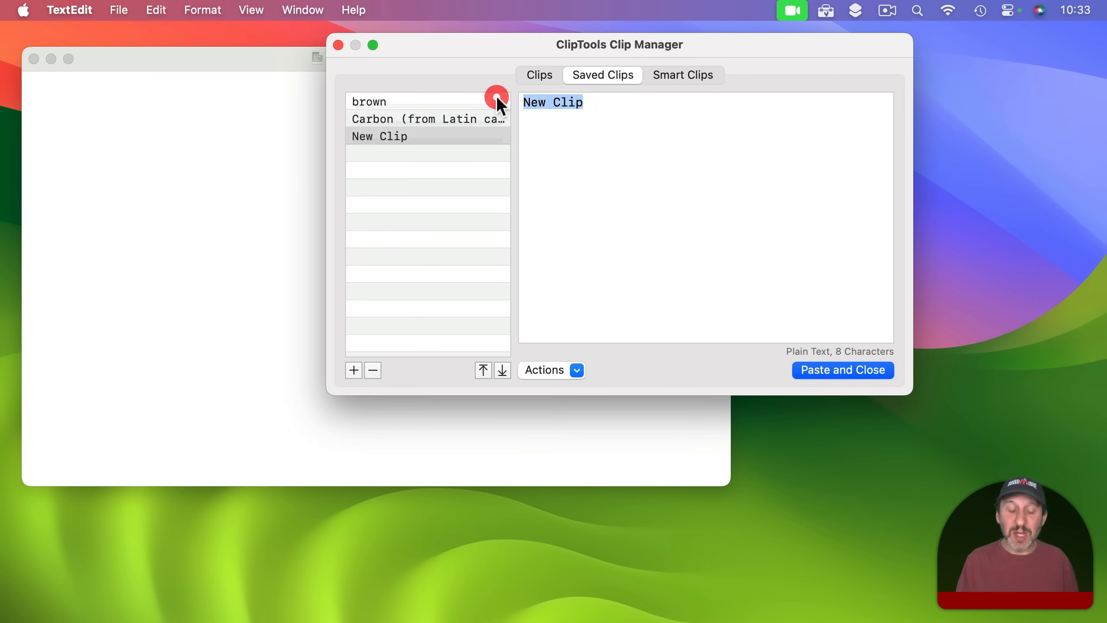
pyautogui.press('BackSpace')
pyautogui.write('Whateve')
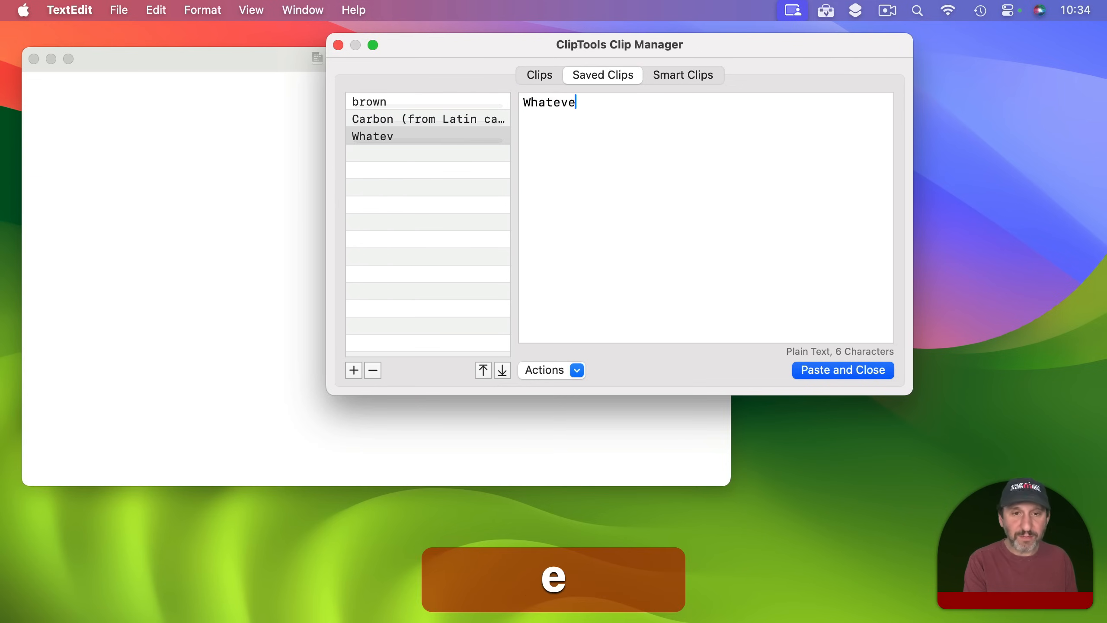
pyautogui.write('r you want')
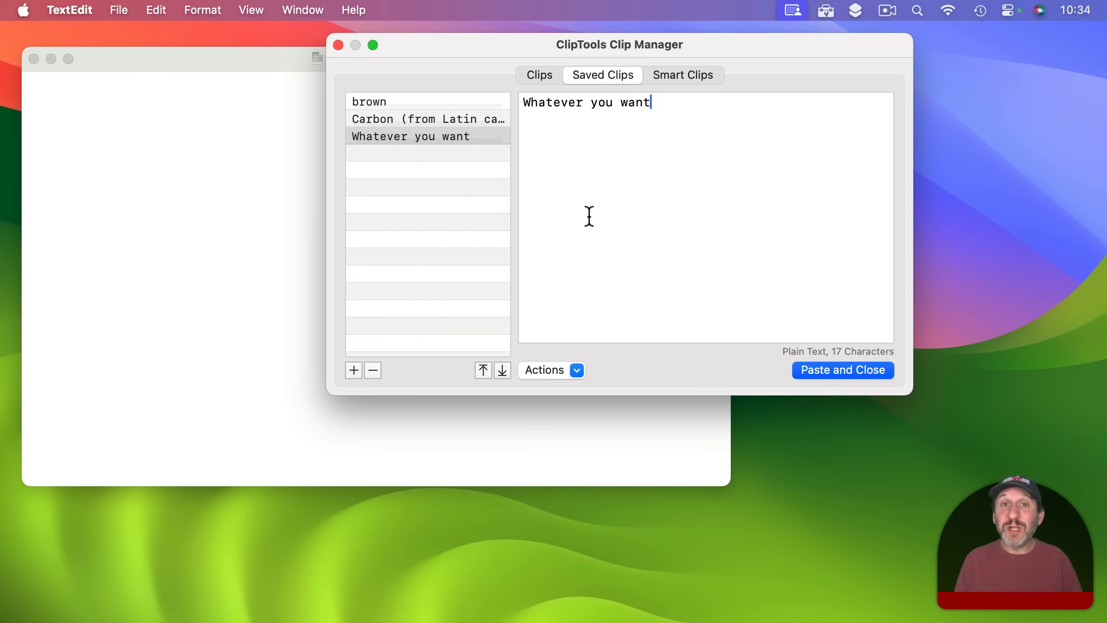
# - Convert the "Whatever you want" saved clip to rich text and make the word "you" bold
pyautogui.click(558, 369)
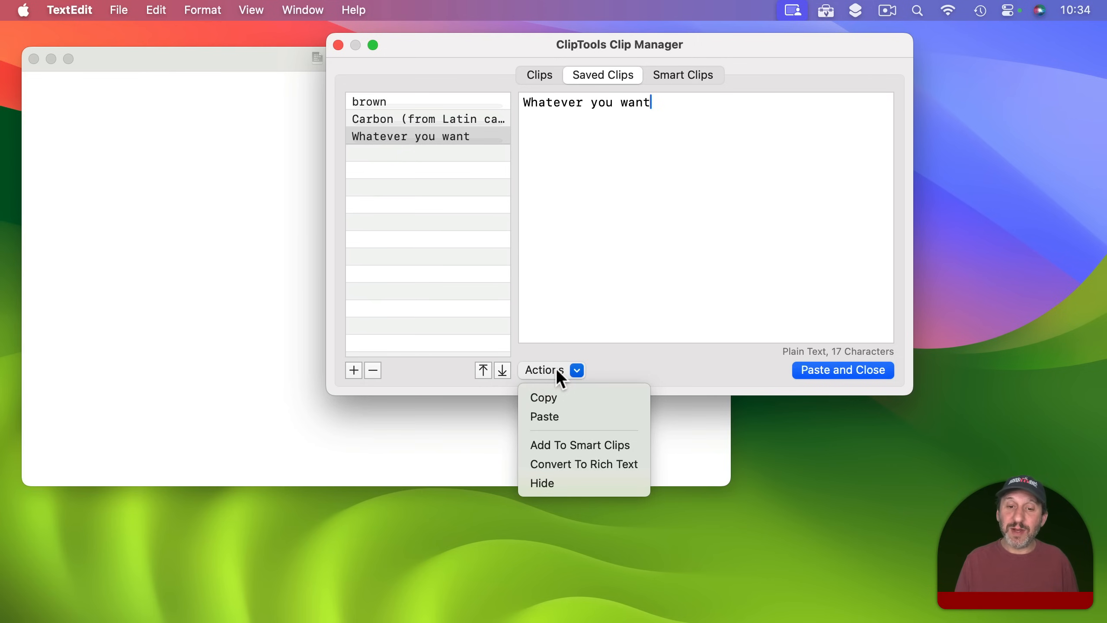
pyautogui.click(566, 462)
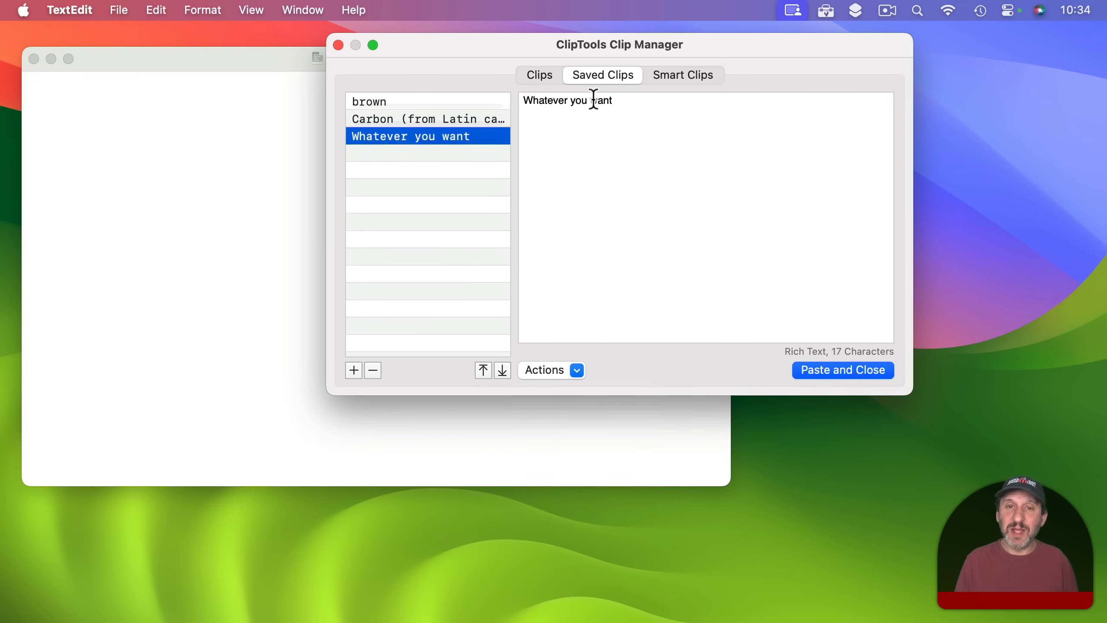
pyautogui.doubleClick(577, 100)
pyautogui.rightClick(577, 100)
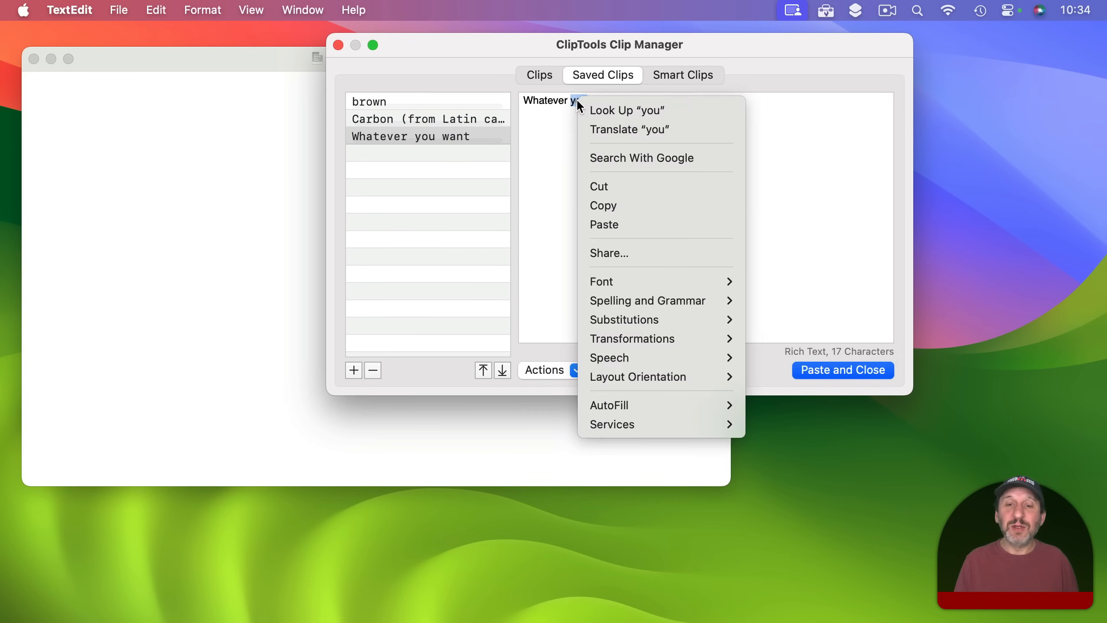
pyautogui.moveTo(629, 287)
pyautogui.click(776, 299)
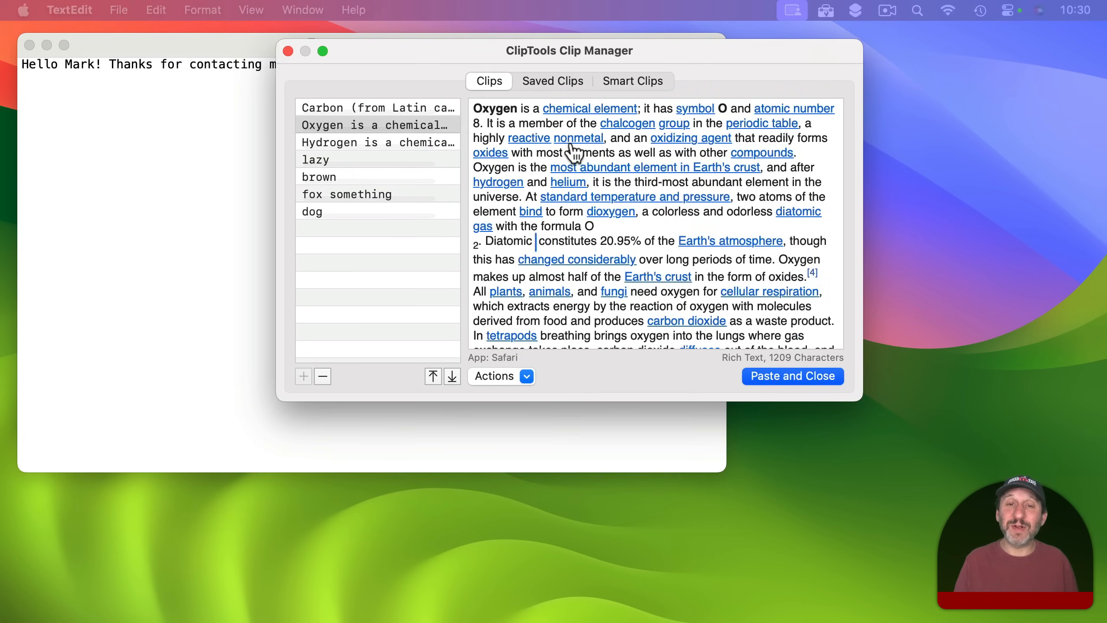
# - Select the word "member" in the Oxygen clip and look through the text editing and services options available for it
pyautogui.click(572, 143)
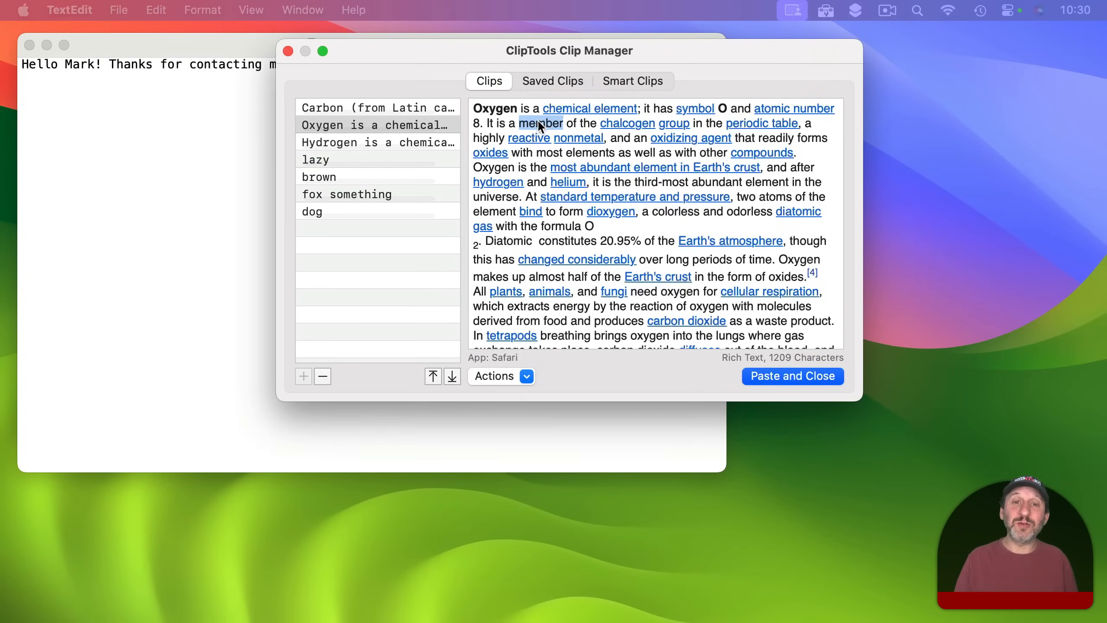
pyautogui.rightClick(539, 126)
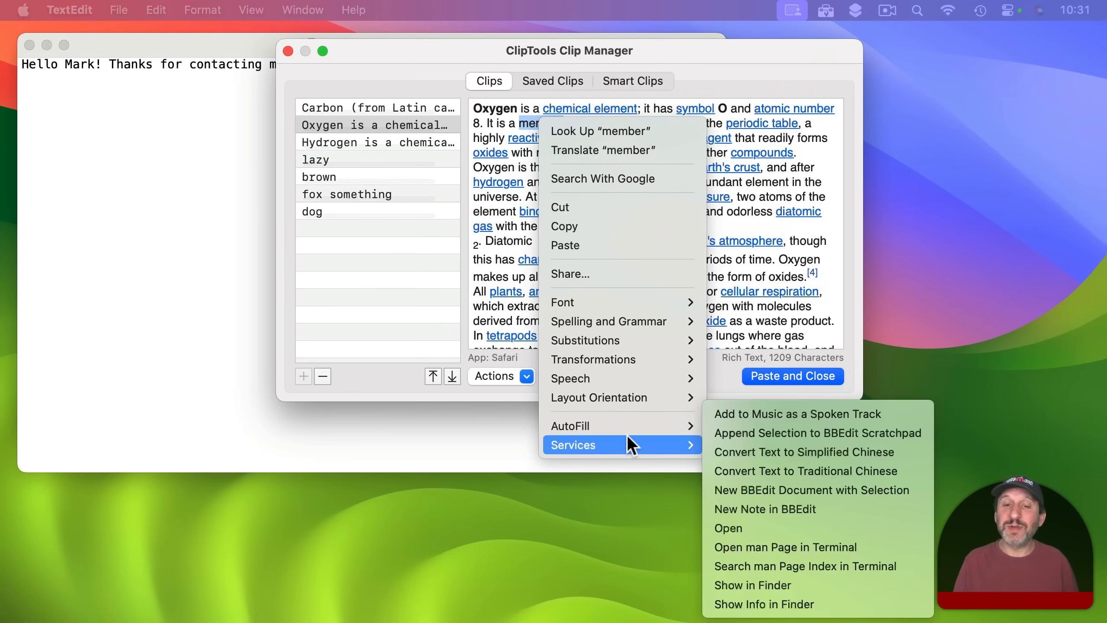
pyautogui.moveTo(616, 320)
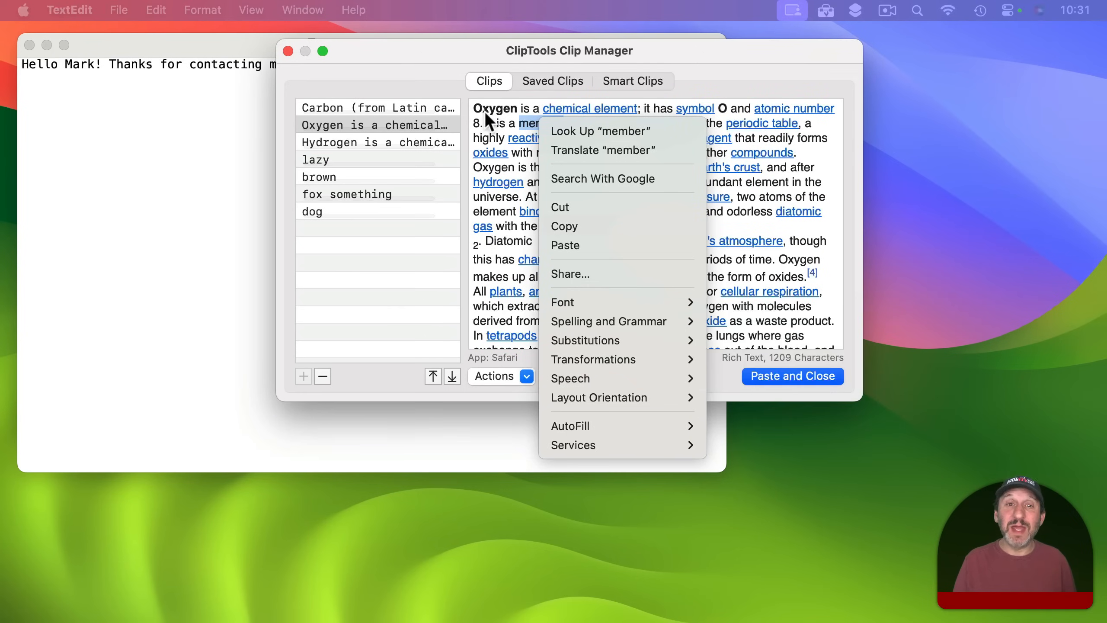
pyautogui.click(436, 54)
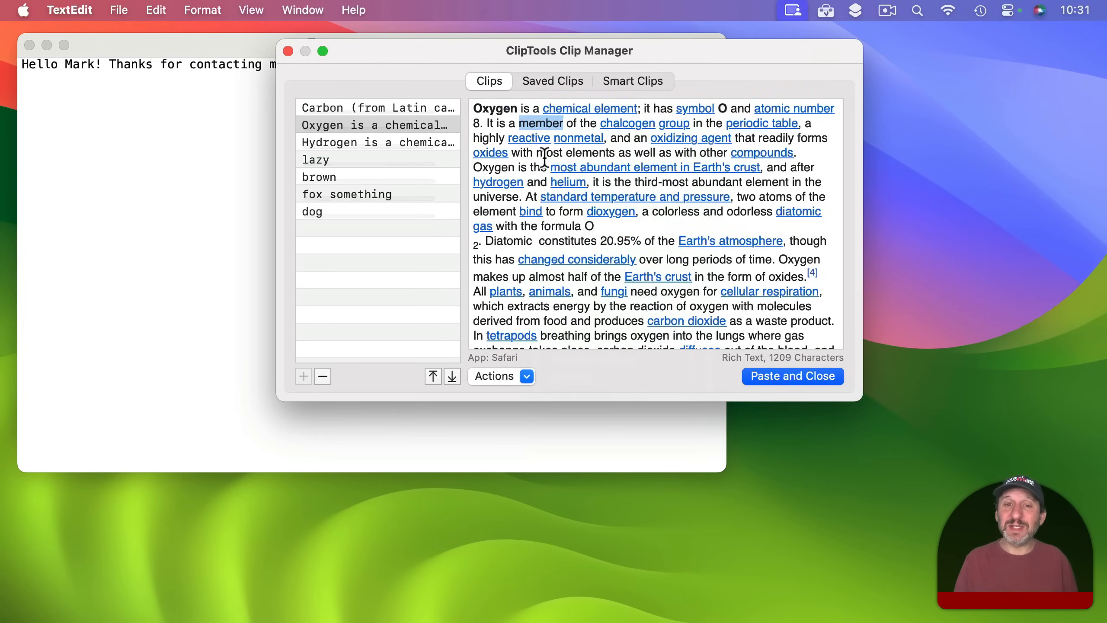
# - Copy the words "most elements" from the Oxygen clip as a new clip and select that clip
pyautogui.moveTo(541, 154); pyautogui.dragTo(614, 154)
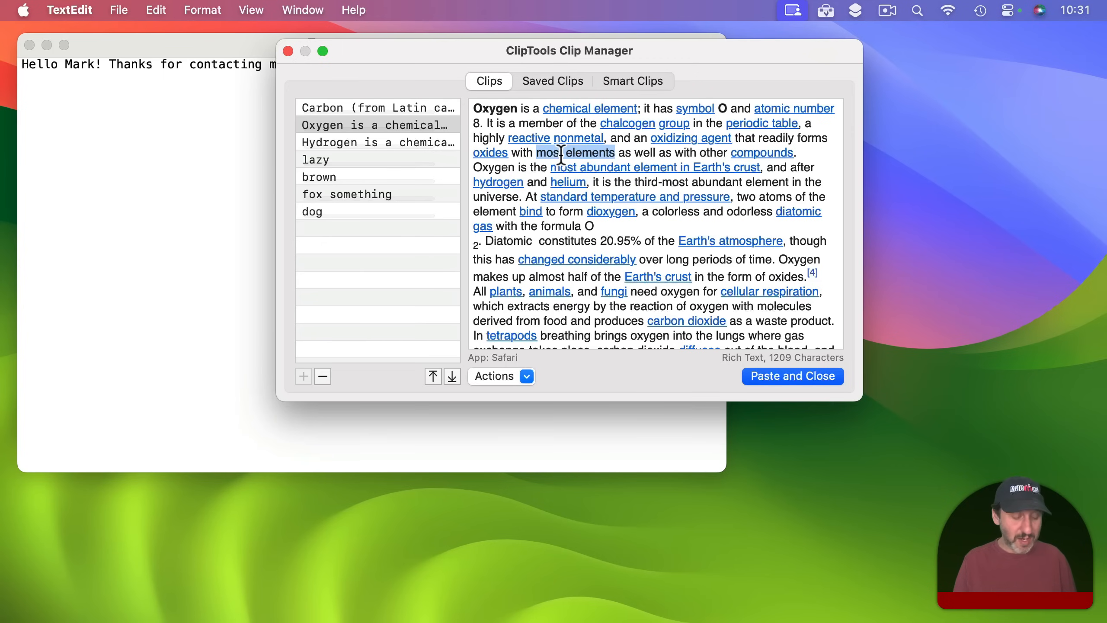
pyautogui.press('super+c')
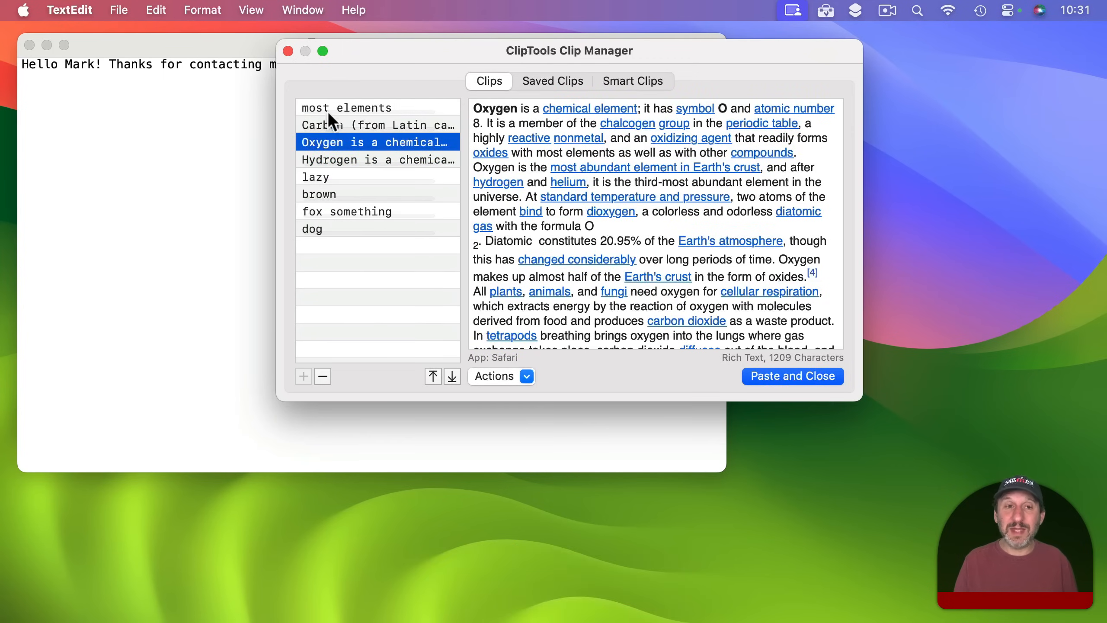
pyautogui.click(371, 108)
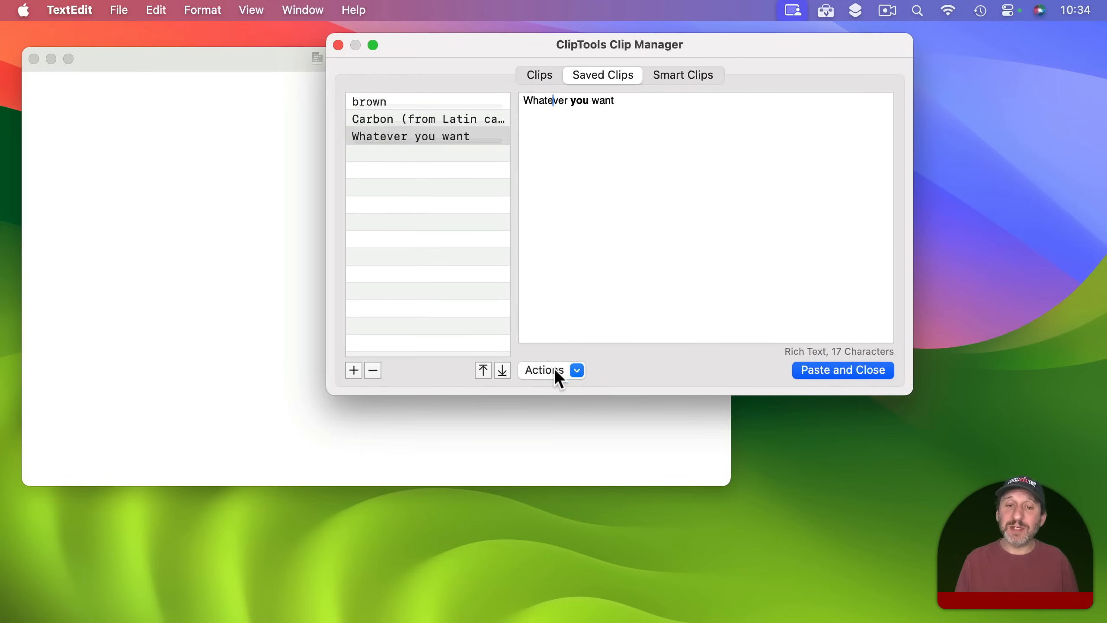
# - Paste the "Whatever you want" saved clip into the empty text document while keeping the Clip Manager open
pyautogui.click(554, 370)
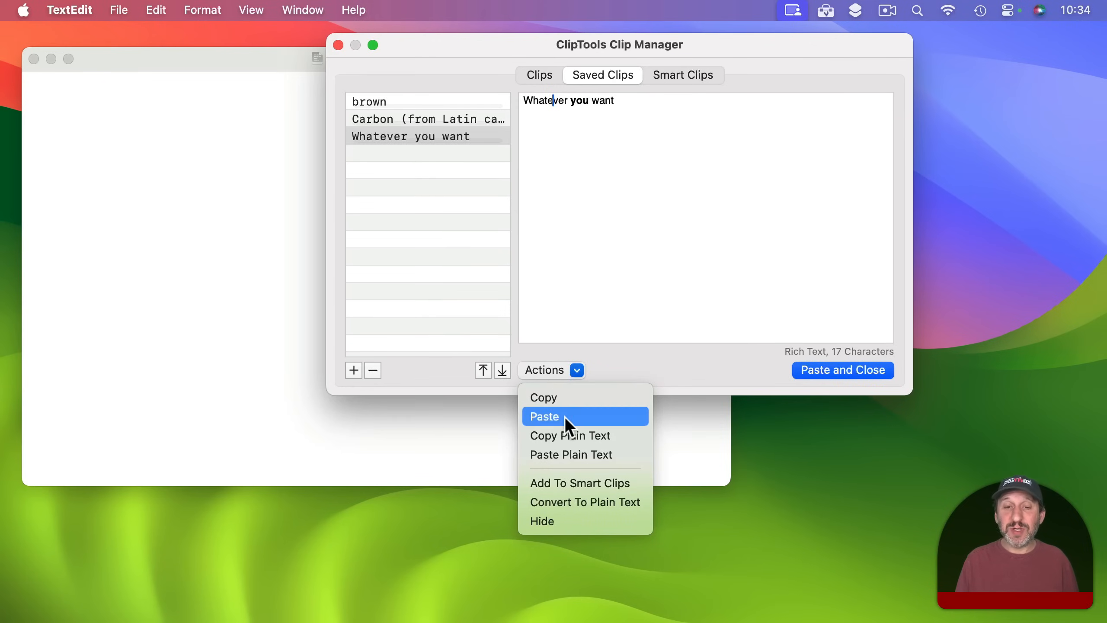
pyautogui.click(475, 200)
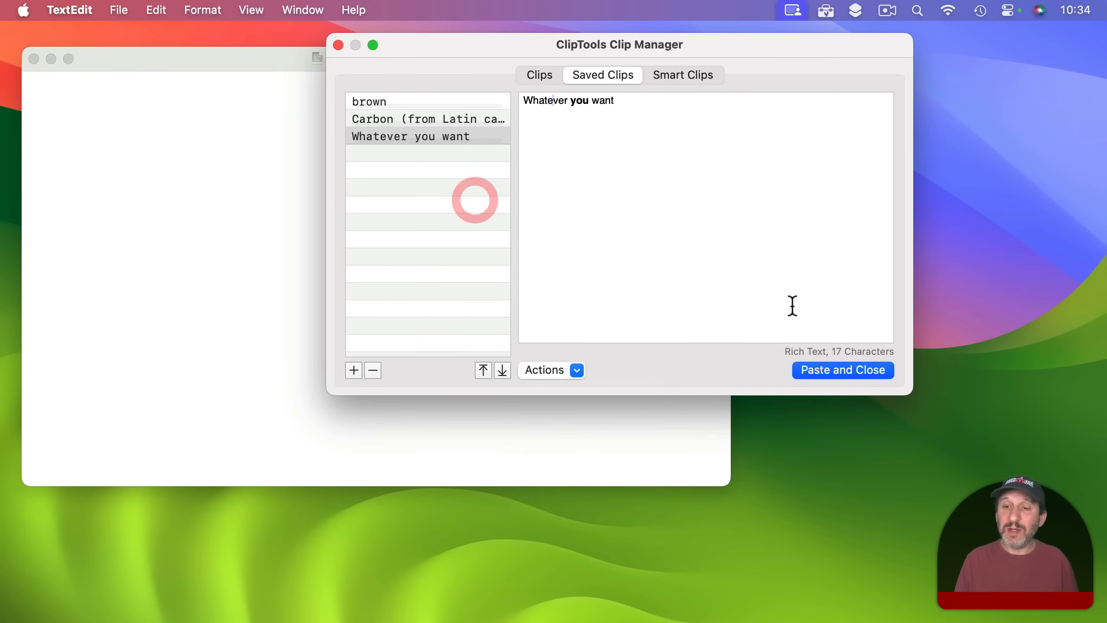
pyautogui.keyDown('super'); pyautogui.click(830, 371); pyautogui.keyUp('super')
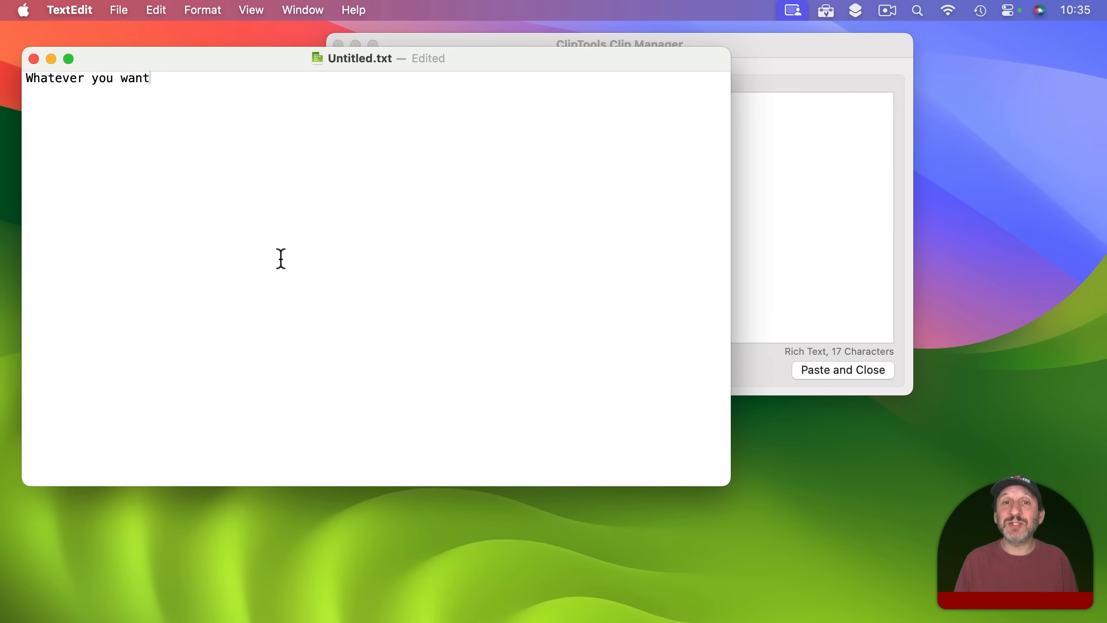
# - Bring the Clip Manager forward and paste the saved Carbon clip after the existing document text, keeping the manager open
pyautogui.click(787, 45)
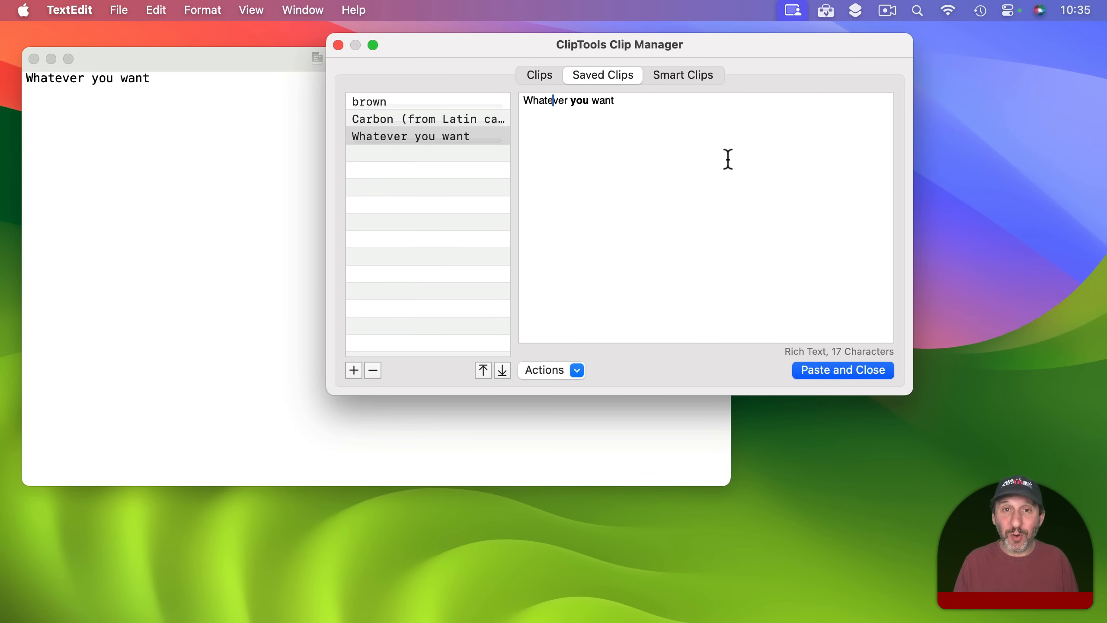
pyautogui.click(429, 119)
pyautogui.click(865, 373)
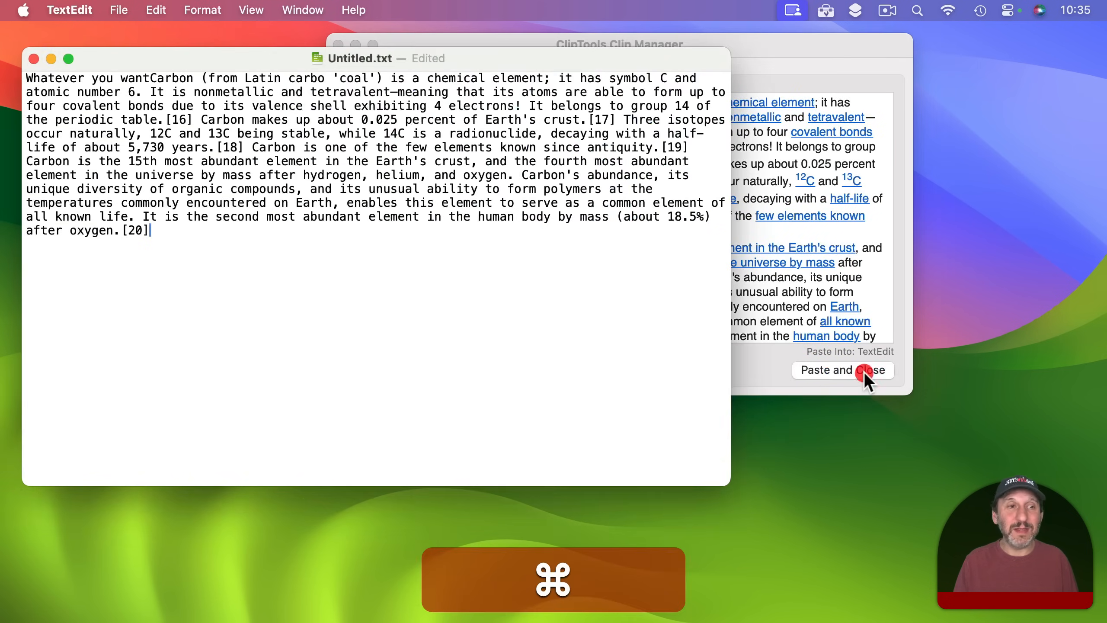